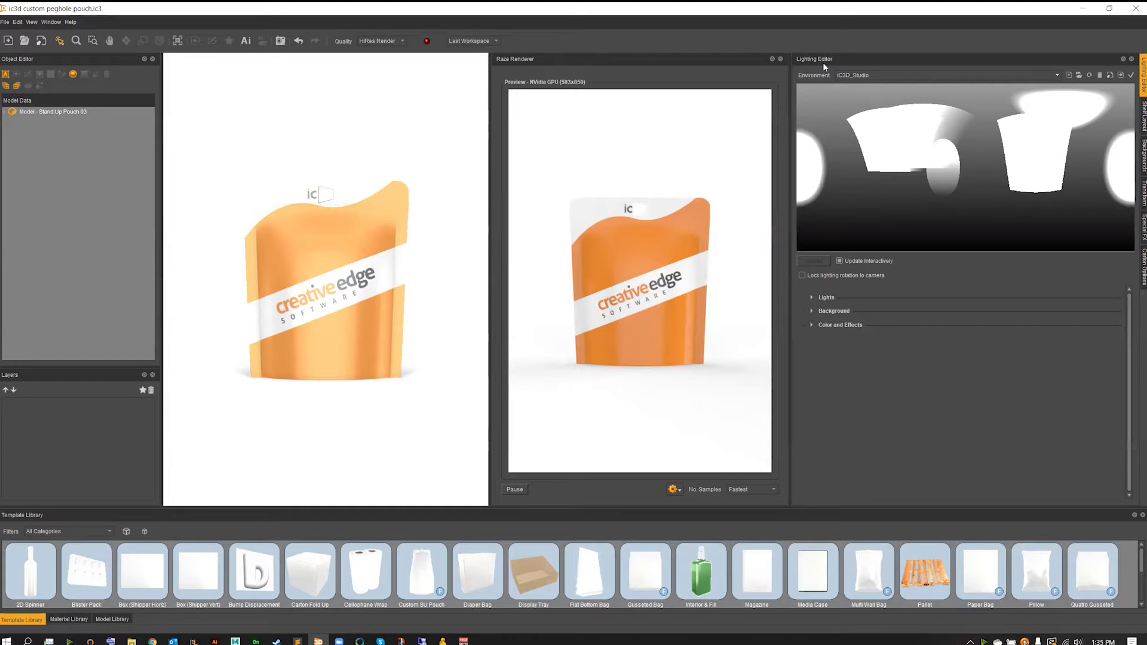
pyautogui.click(55, 24)
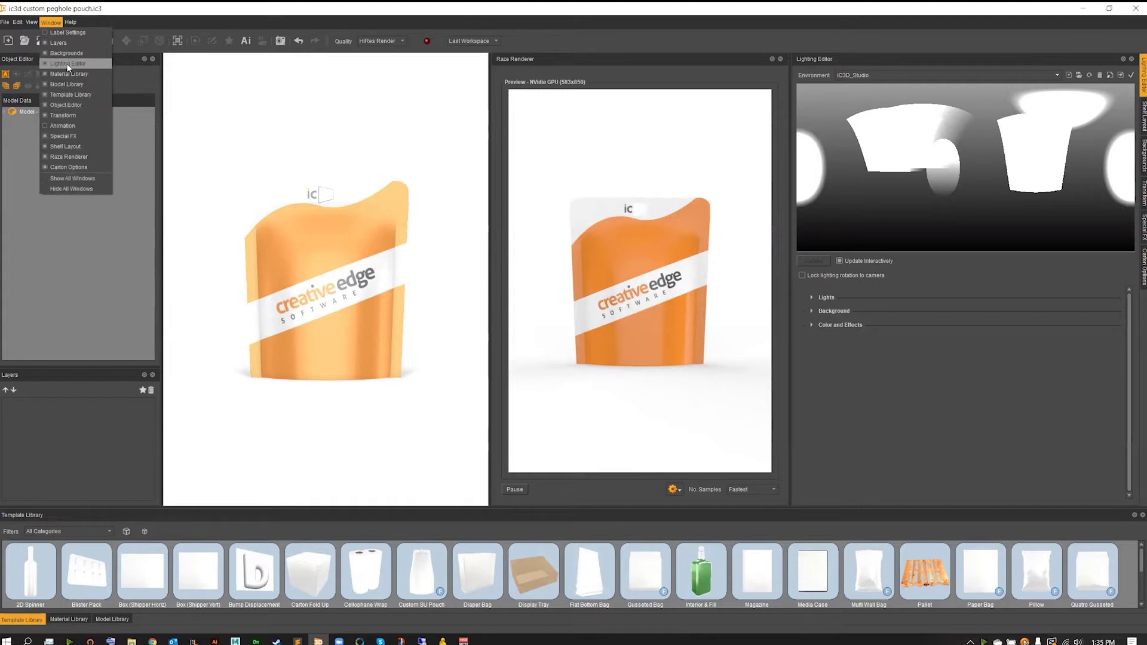
pyautogui.click(249, 76)
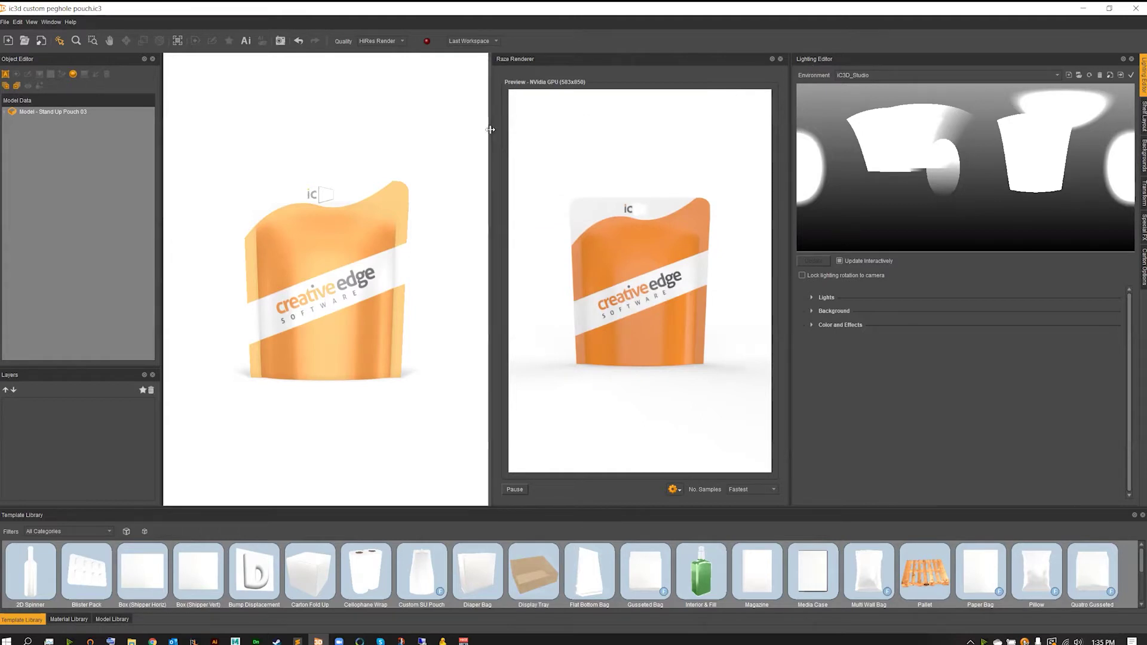
pyautogui.moveTo(489, 137); pyautogui.dragTo(485, 129)
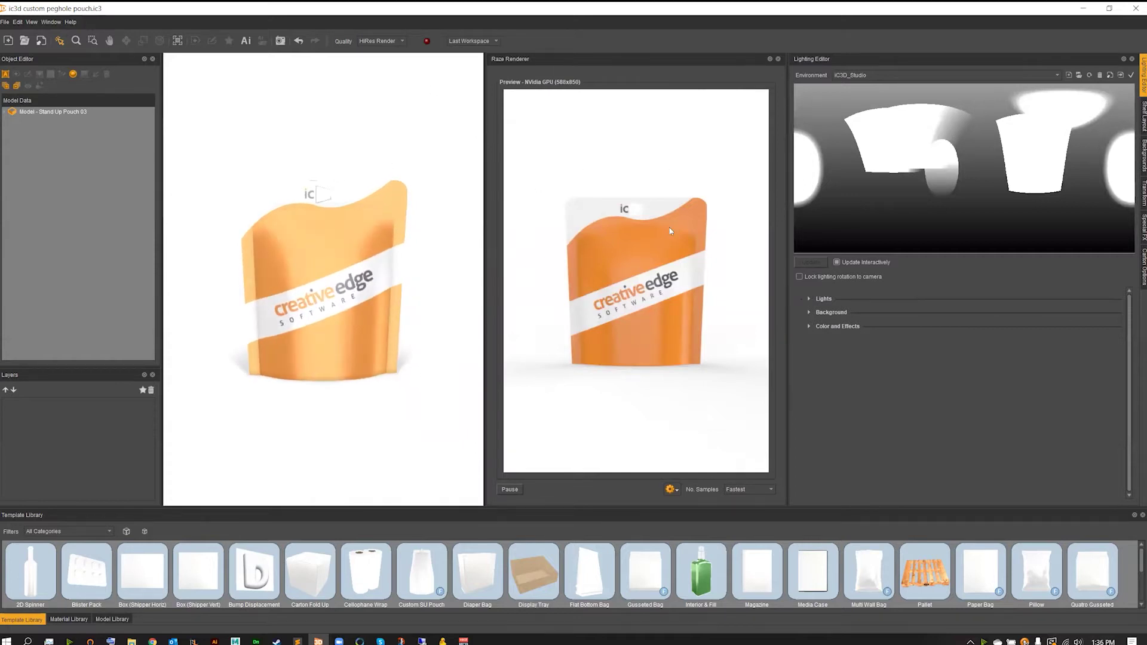
pyautogui.click(898, 149)
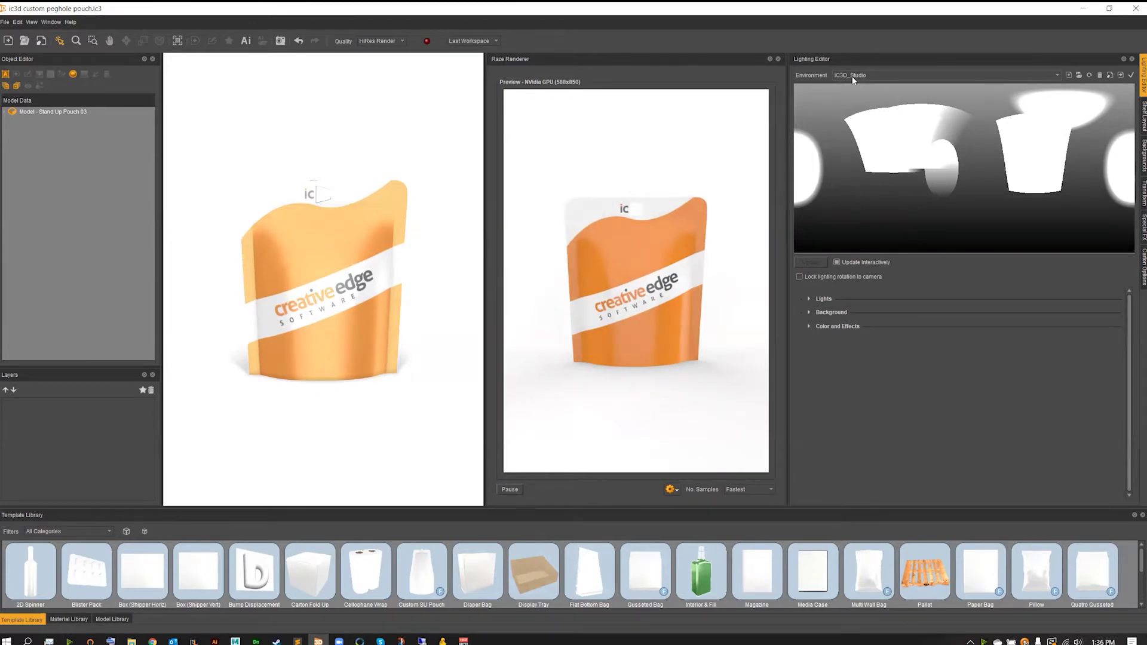
pyautogui.moveTo(852, 113)
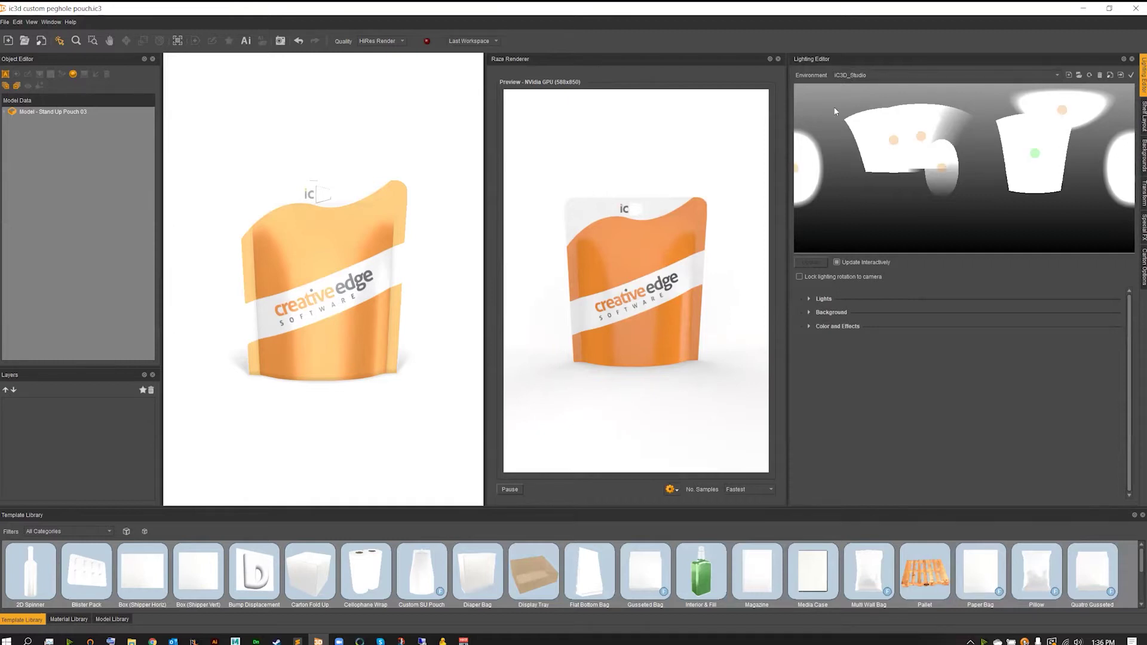
pyautogui.click(870, 75)
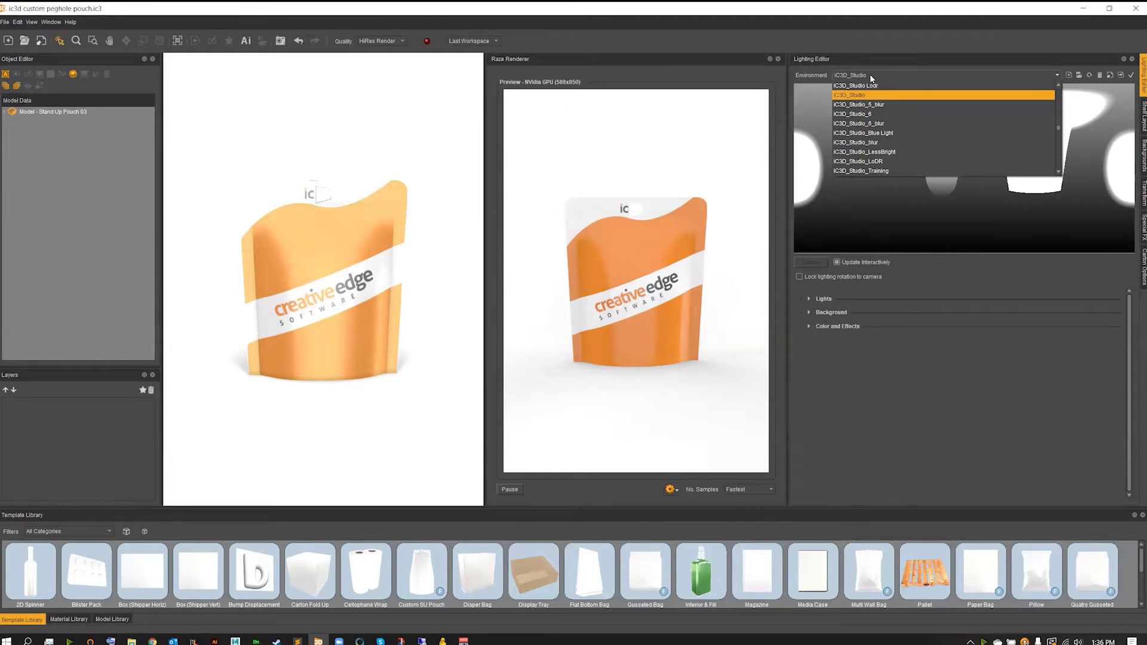
pyautogui.click(871, 71)
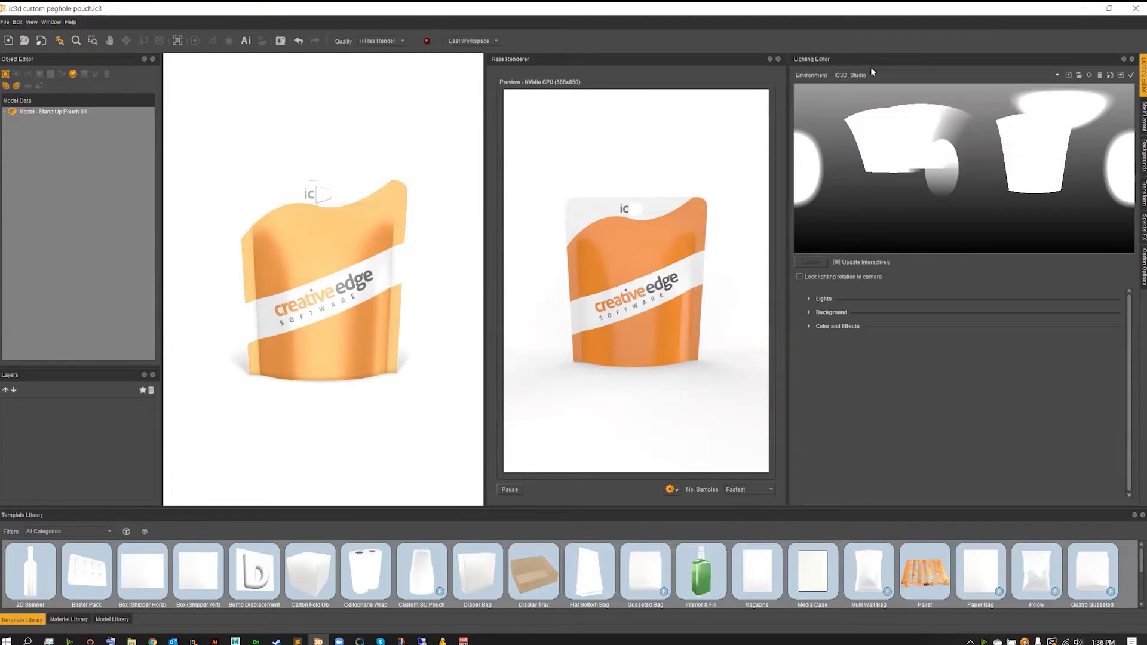
# - Create a new, empty lighting environment for the pouch scene
pyautogui.click(1069, 74)
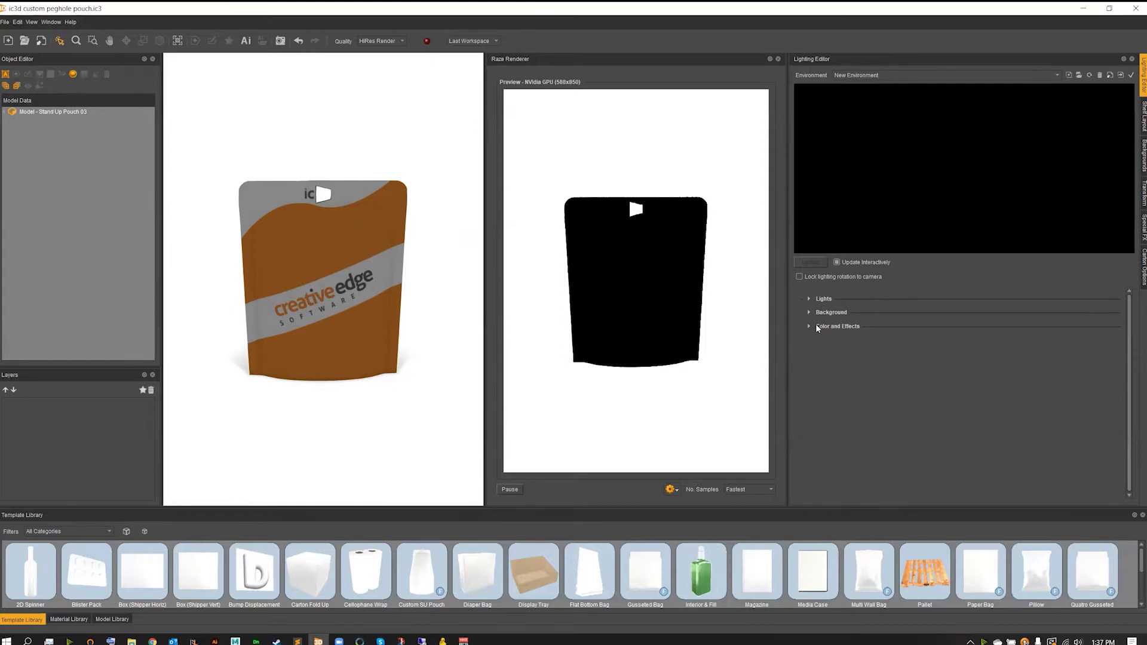
pyautogui.click(809, 299)
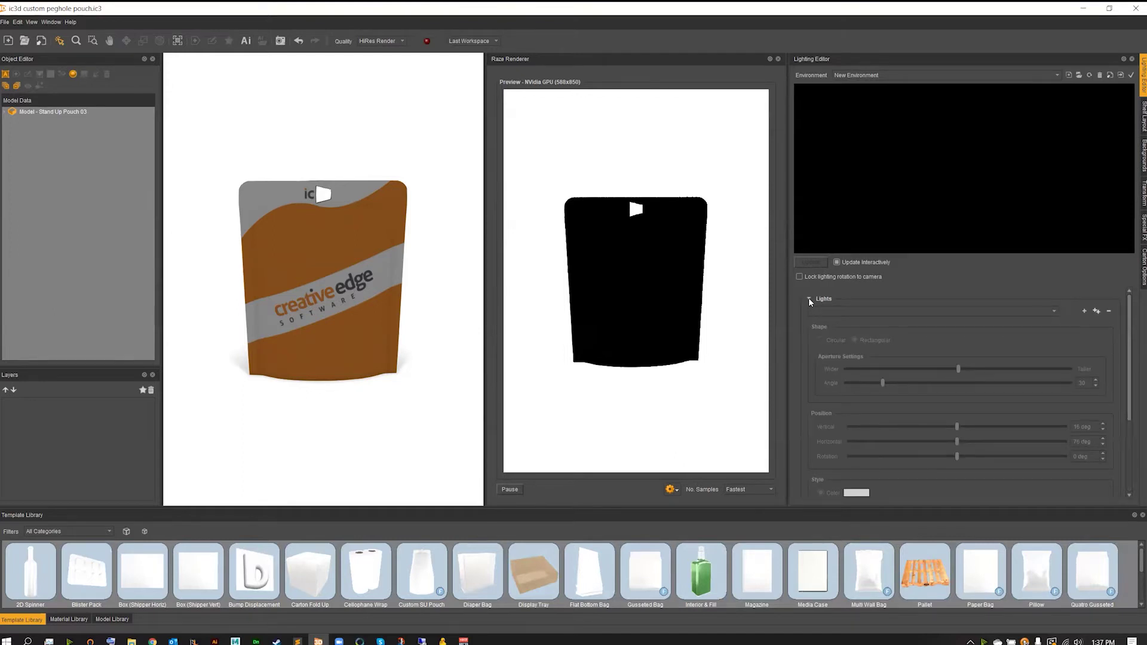
pyautogui.click(809, 299)
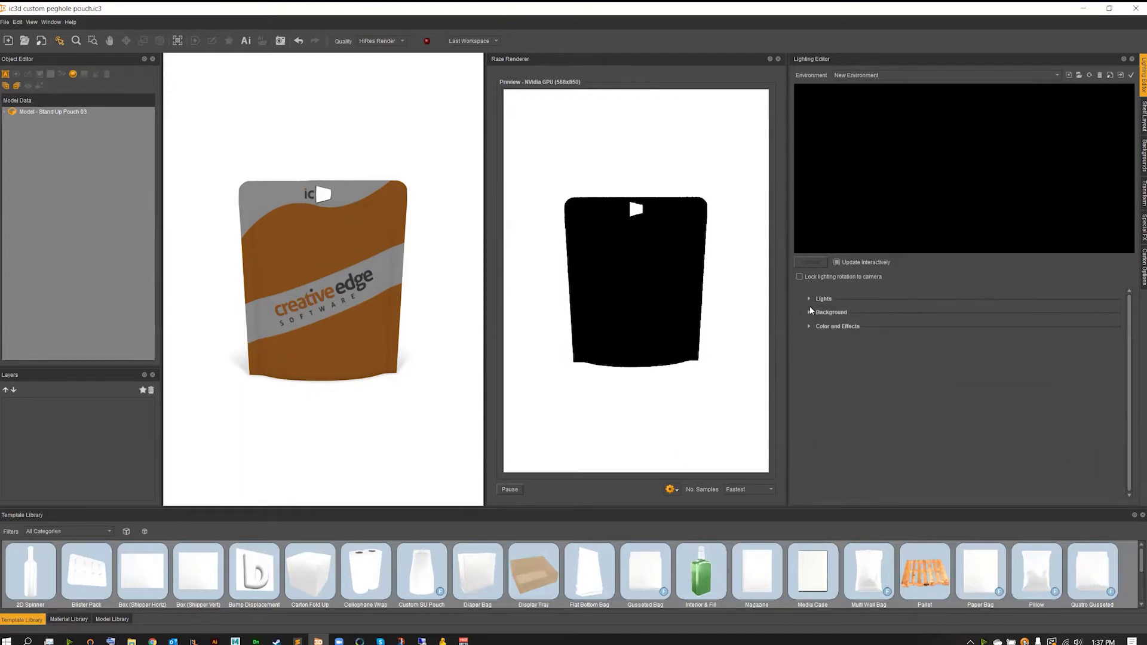
# - Set the new environment's background to a solid gray, #666666
pyautogui.click(809, 313)
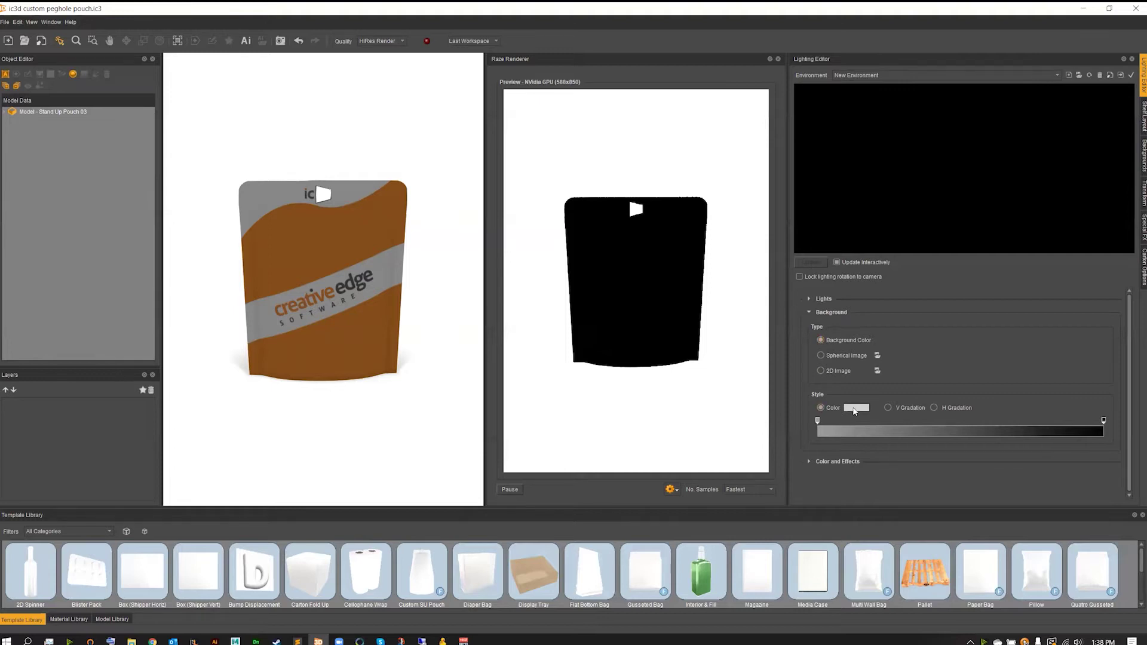
pyautogui.click(854, 412)
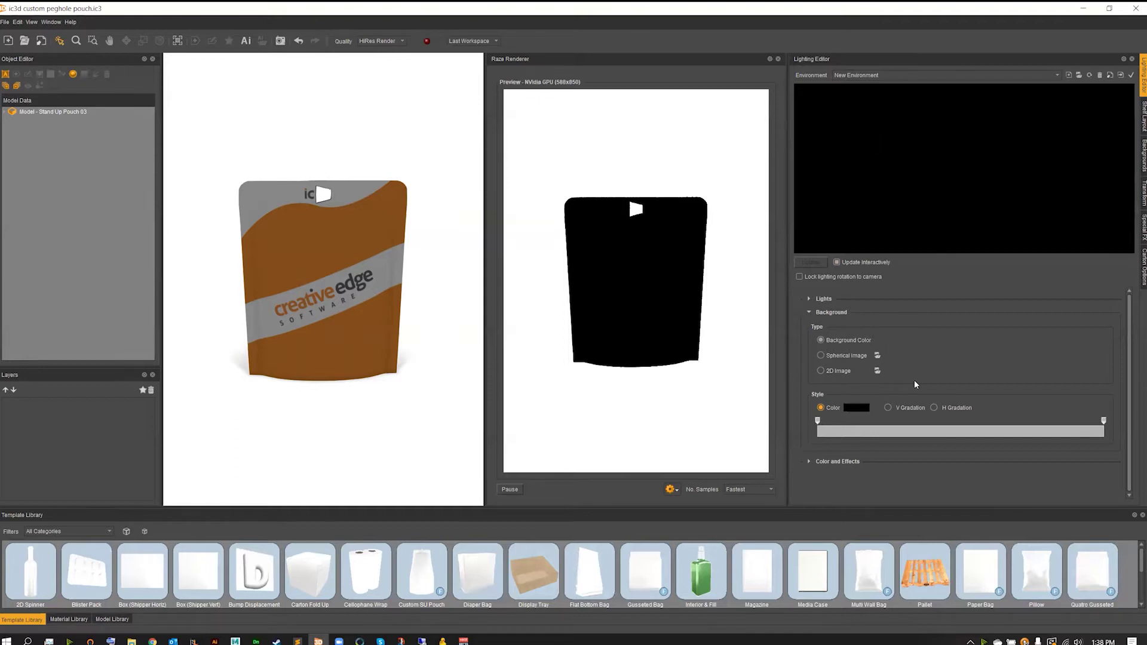
pyautogui.click(858, 407)
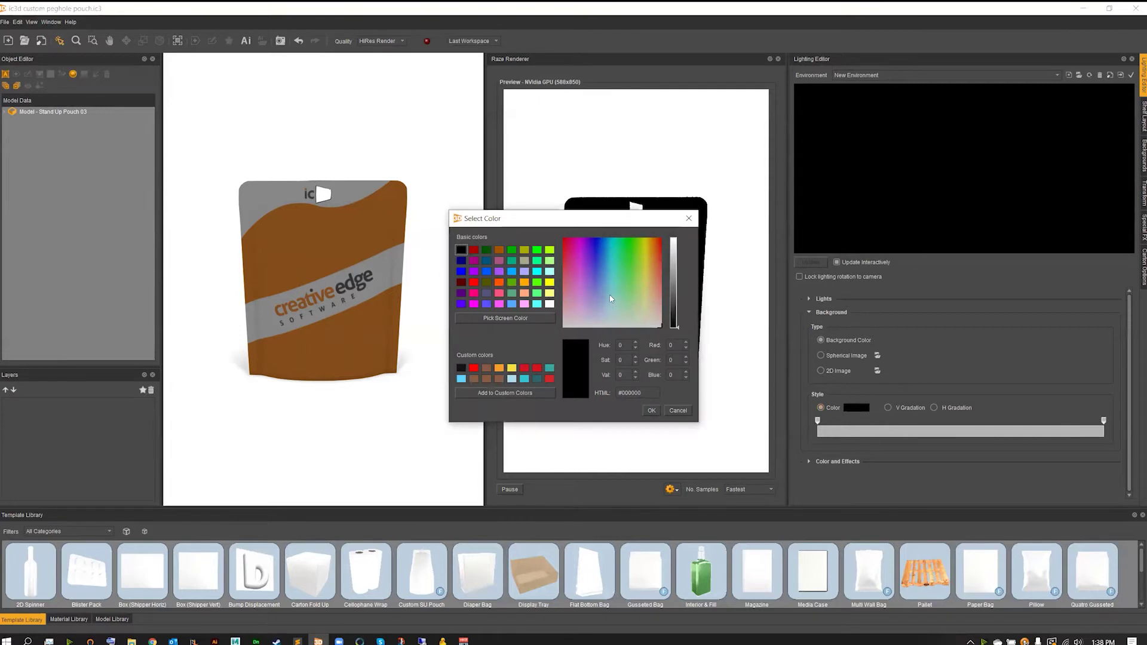
pyautogui.moveTo(676, 321); pyautogui.dragTo(676, 291)
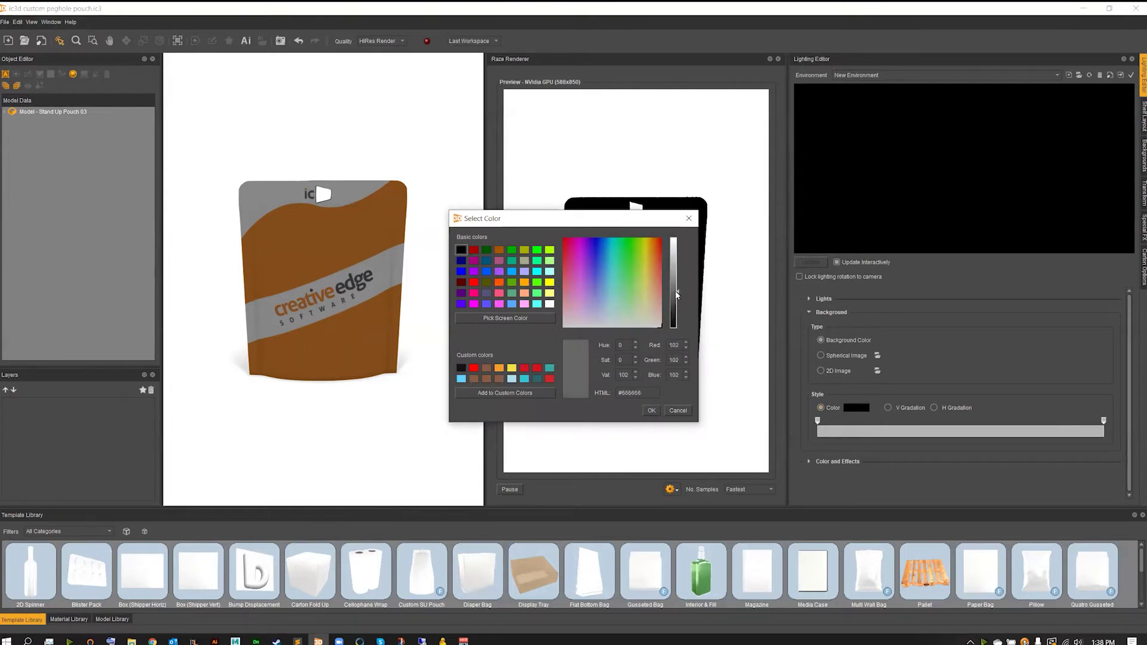
pyautogui.click(652, 410)
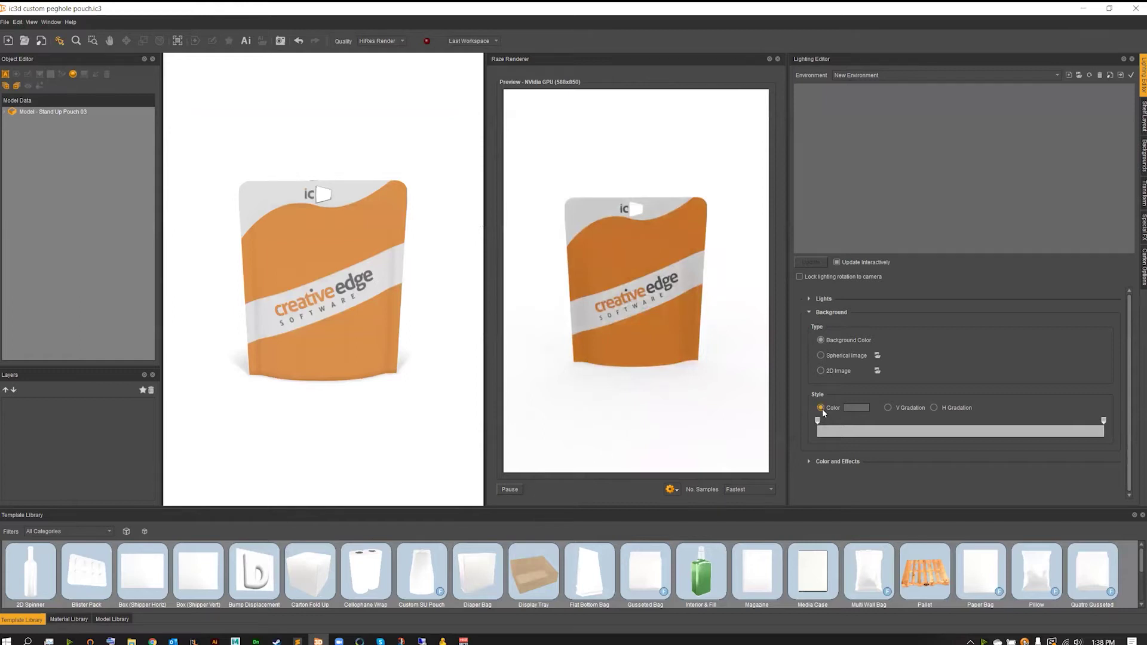
# - Compare the vertical and horizontal gradation on the pouch, and keep V Gradation as the environment's background style
pyautogui.click(888, 408)
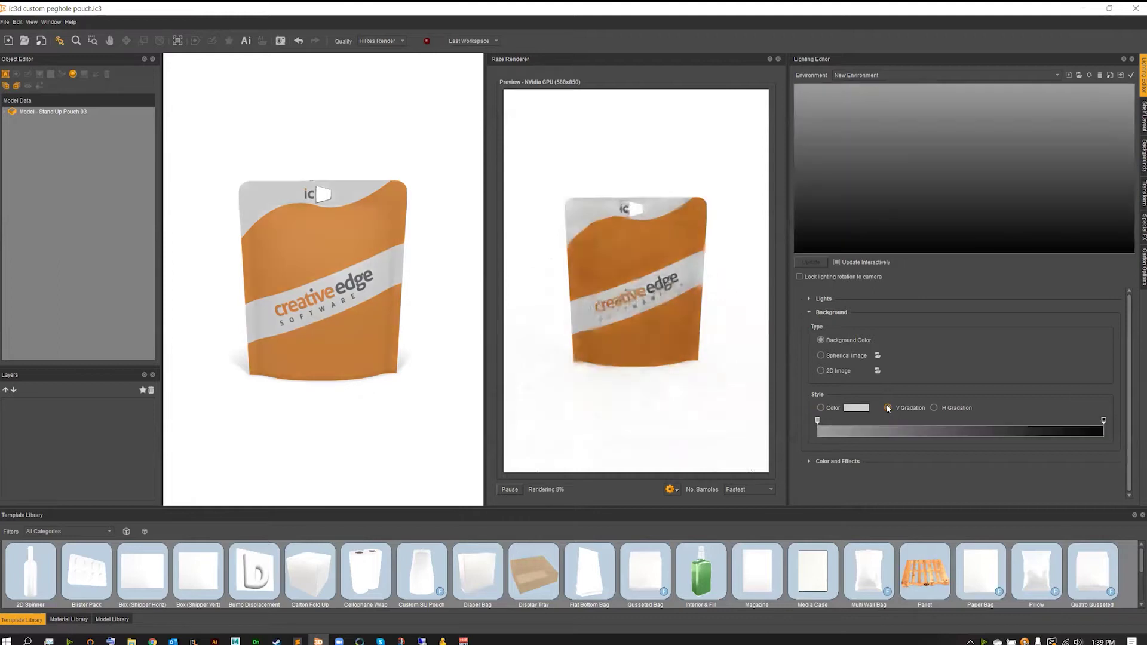
pyautogui.click(935, 407)
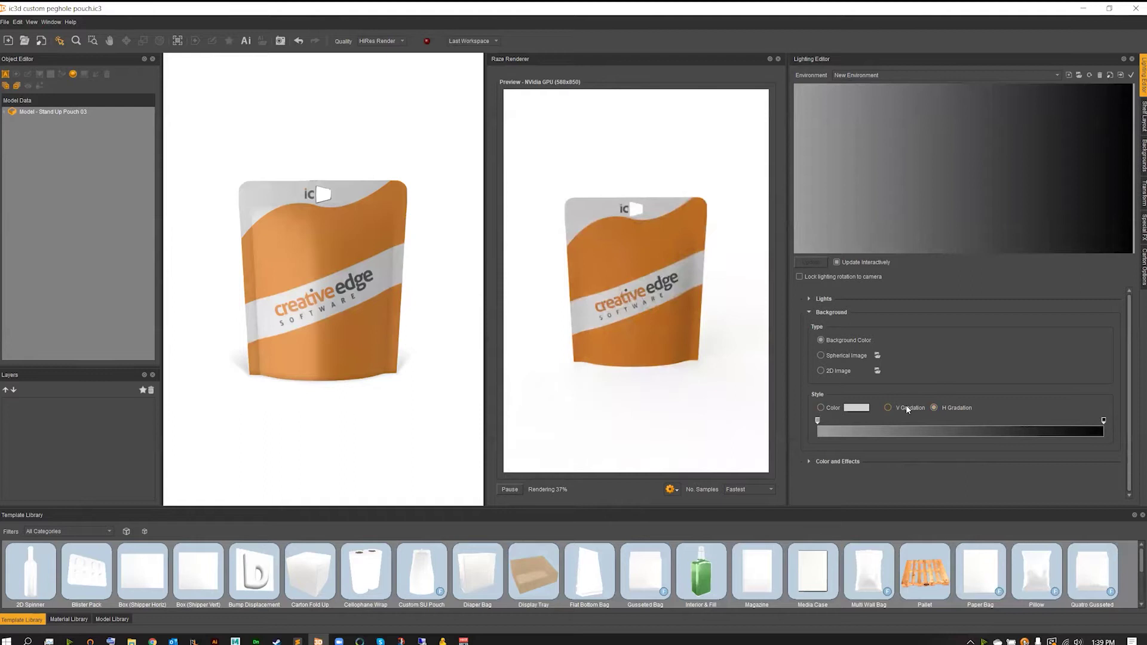
pyautogui.click(908, 408)
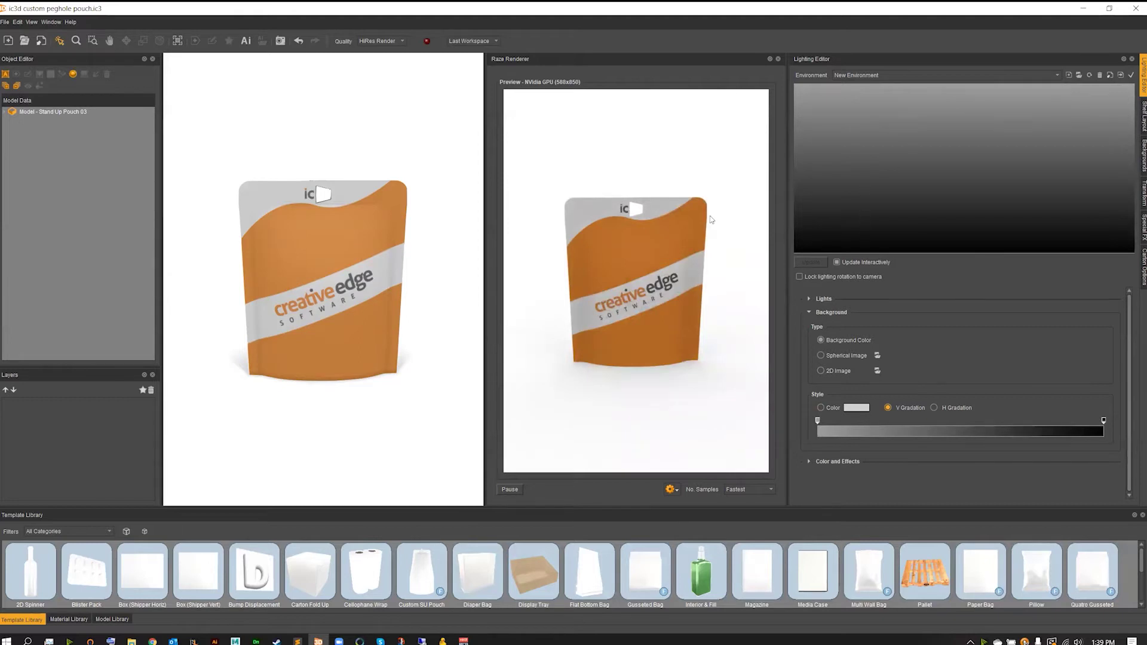
pyautogui.moveTo(574, 283); pyautogui.dragTo(616, 301)
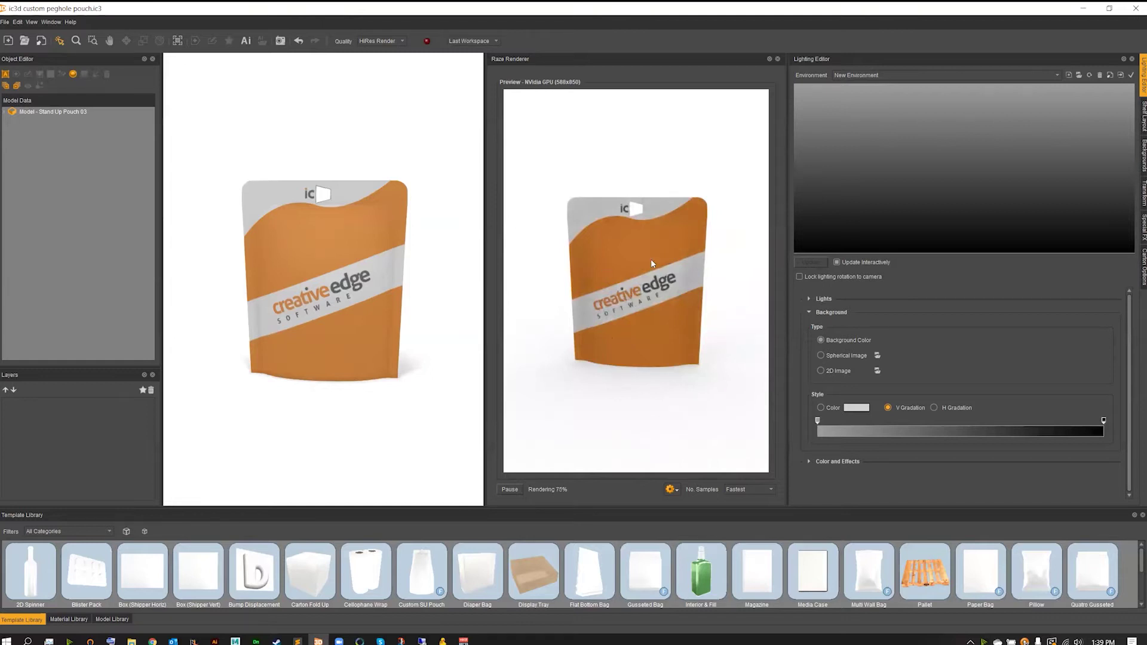
pyautogui.moveTo(617, 336); pyautogui.dragTo(617, 335)
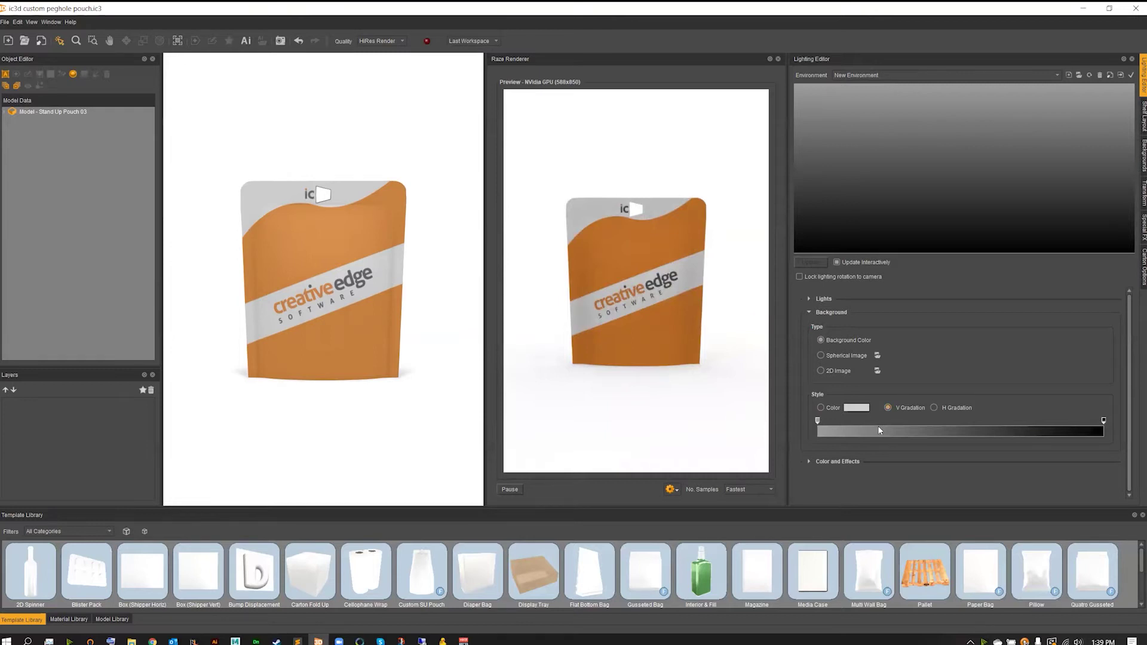
# - Add two intermediate stops to the background gradation and color the one nearer the black end pure green, #00ff00
pyautogui.click(878, 431)
pyautogui.click(996, 431)
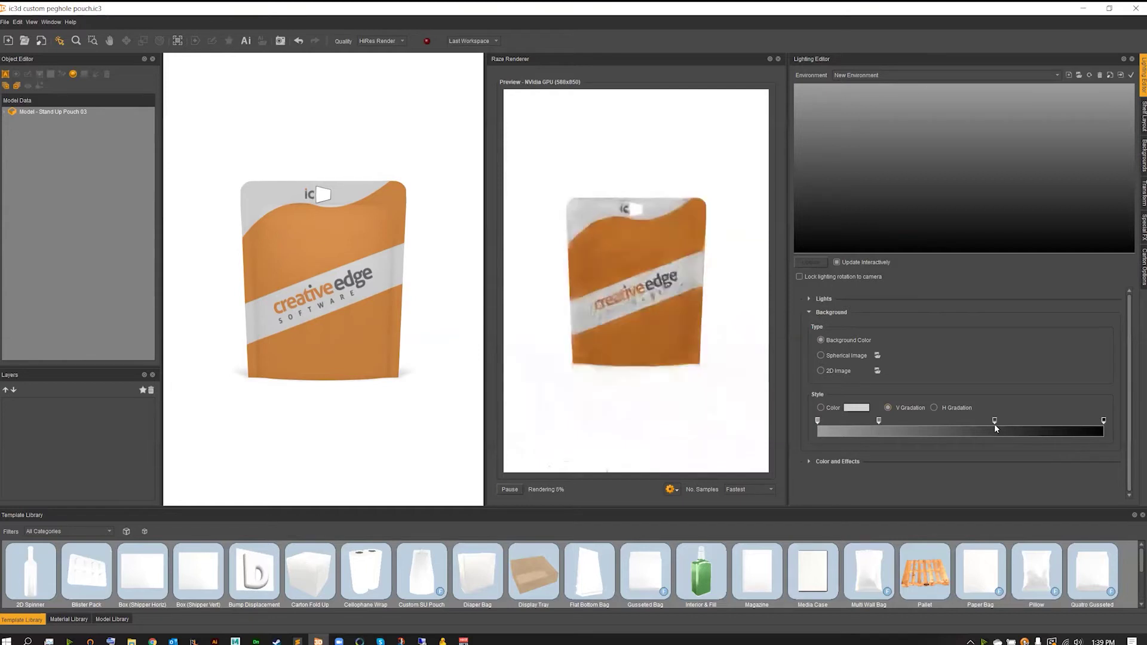
pyautogui.doubleClick(994, 421)
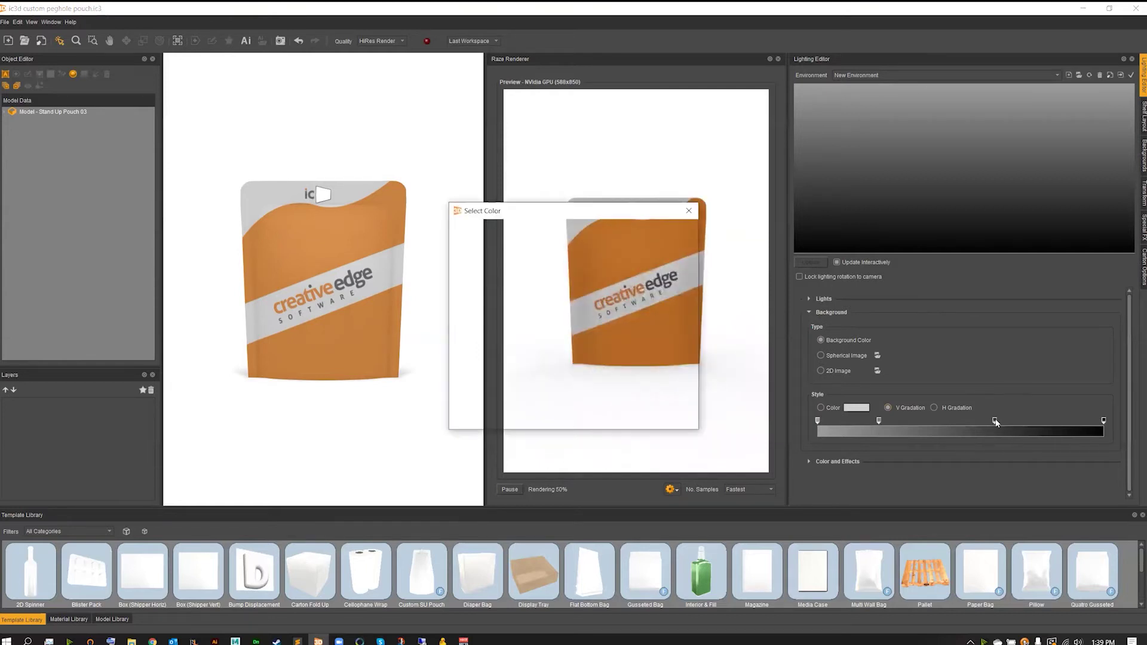
pyautogui.click(537, 242)
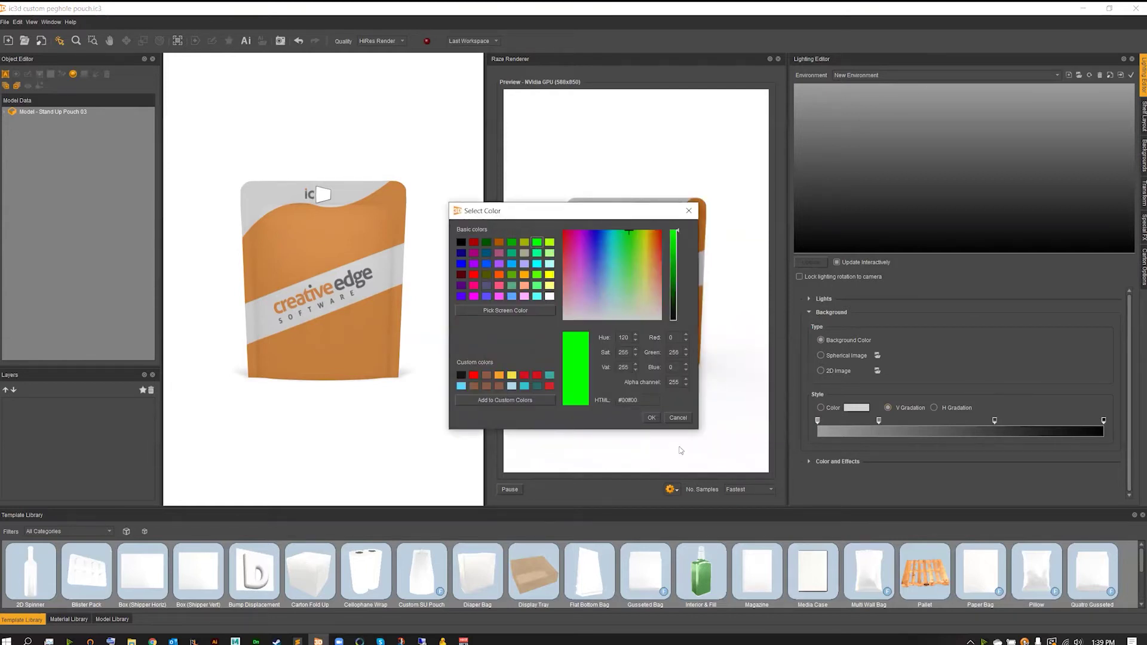
pyautogui.click(652, 417)
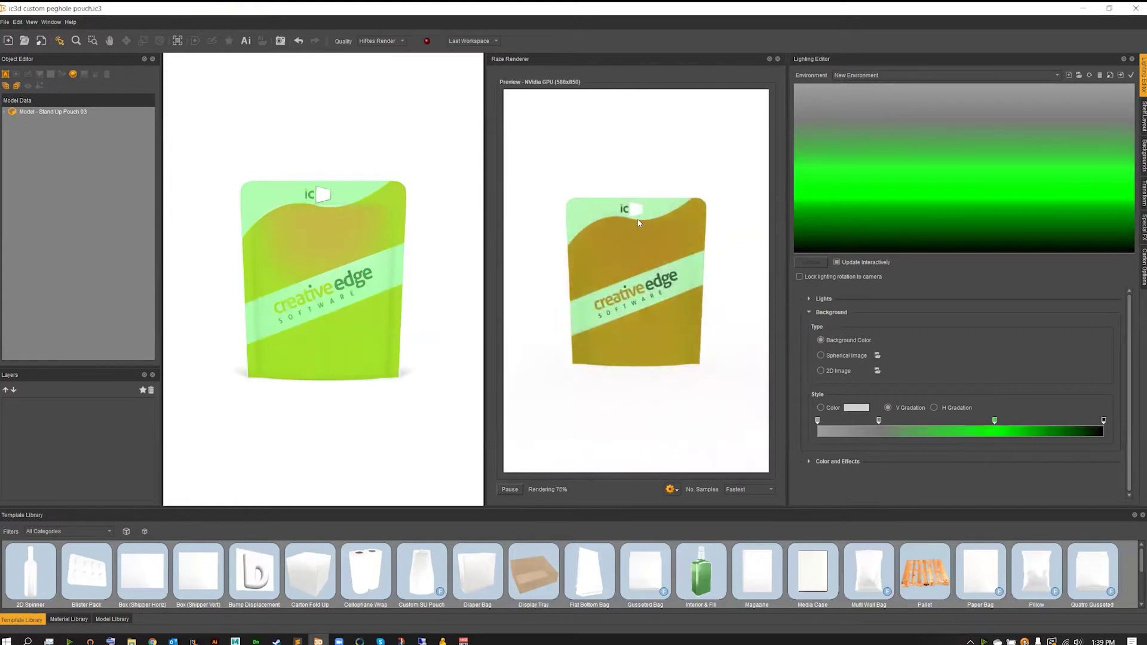
pyautogui.moveTo(416, 259); pyautogui.dragTo(418, 257)
# - Shift both added gradation stops toward the black end, and remove them from the background gradation
pyautogui.moveTo(995, 422); pyautogui.dragTo(1062, 422)
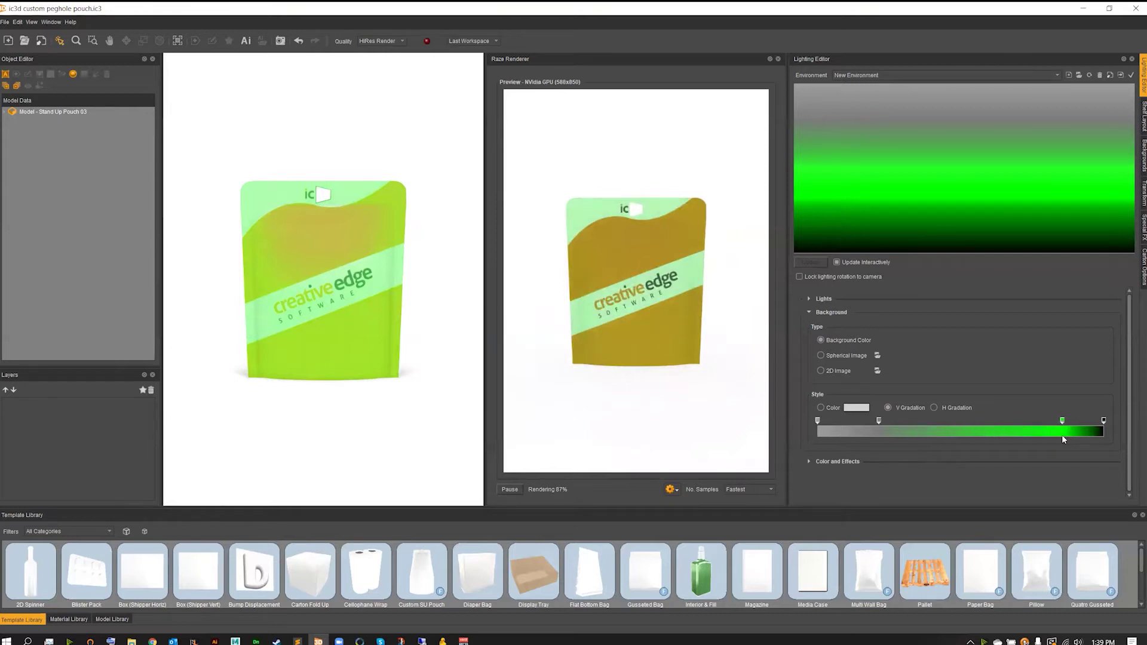
pyautogui.moveTo(881, 426); pyautogui.dragTo(1040, 425)
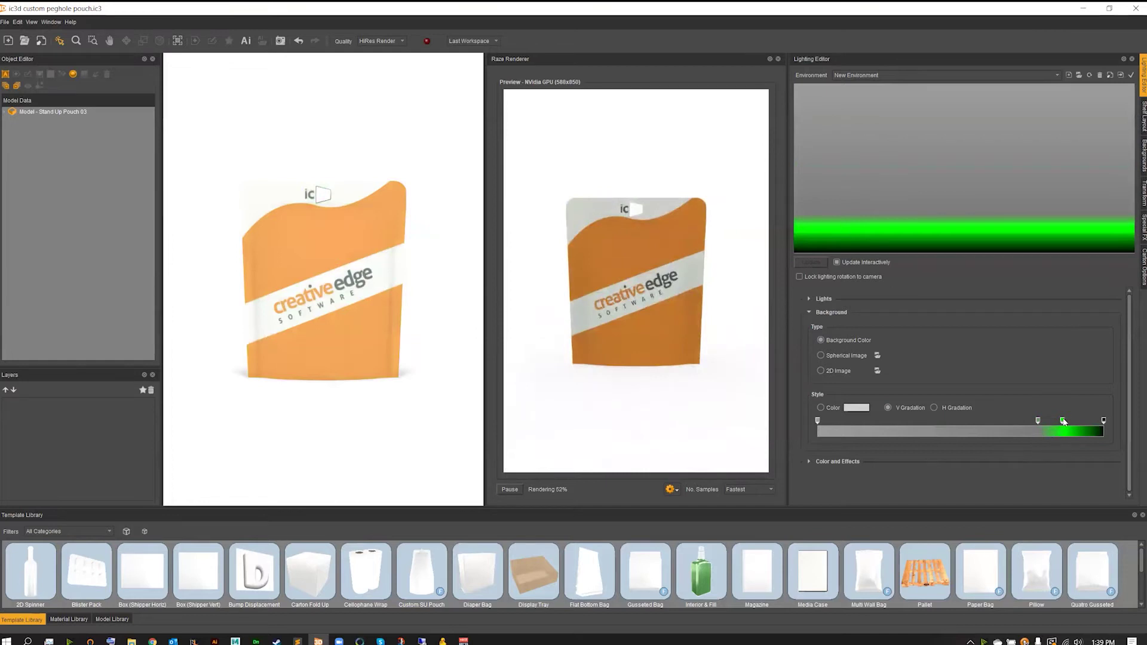
pyautogui.moveTo(1063, 423); pyautogui.dragTo(1070, 354)
pyautogui.moveTo(1039, 421); pyautogui.dragTo(1046, 348)
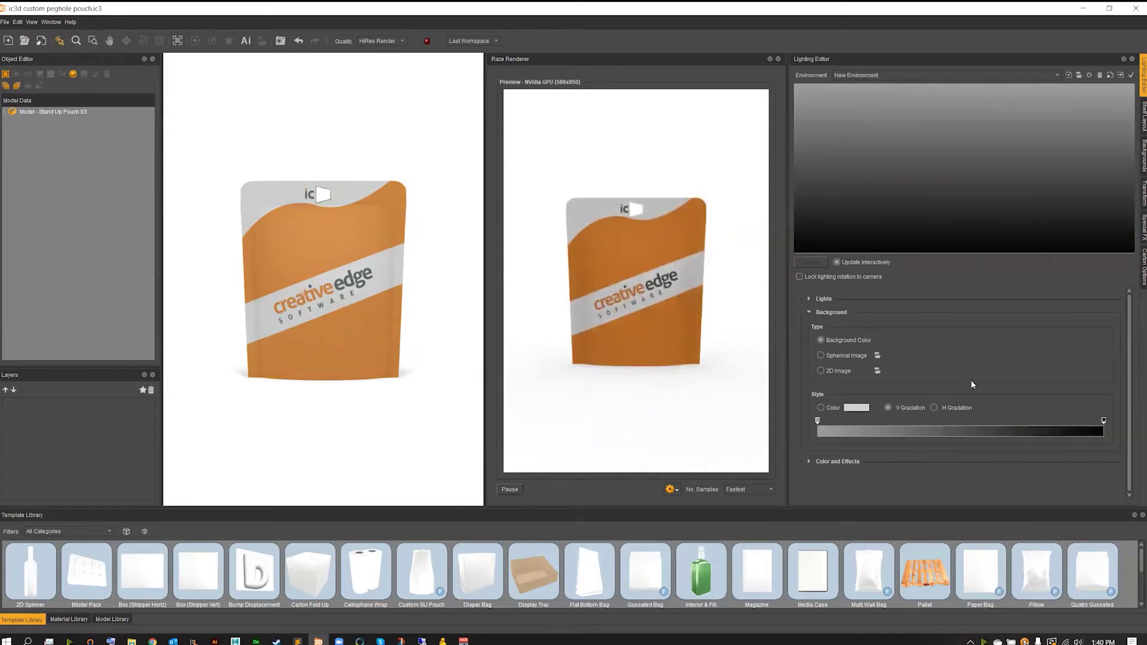
# - Add a circular light to the environment and inspect the pouch from above to judge the light's direction
pyautogui.click(809, 313)
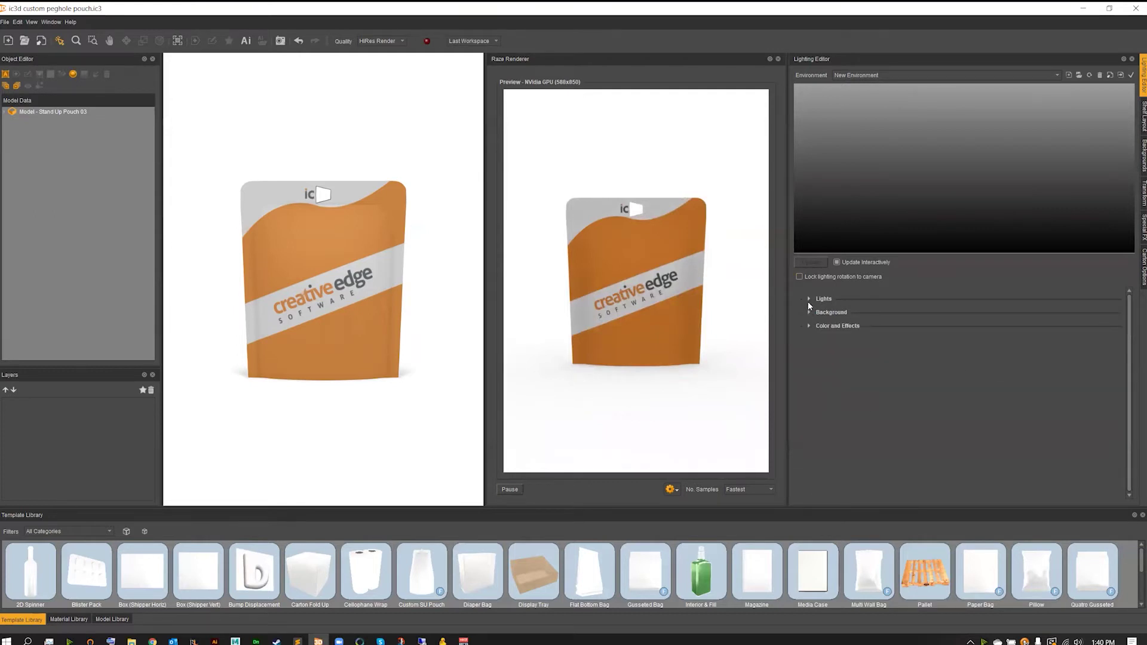
pyautogui.click(810, 299)
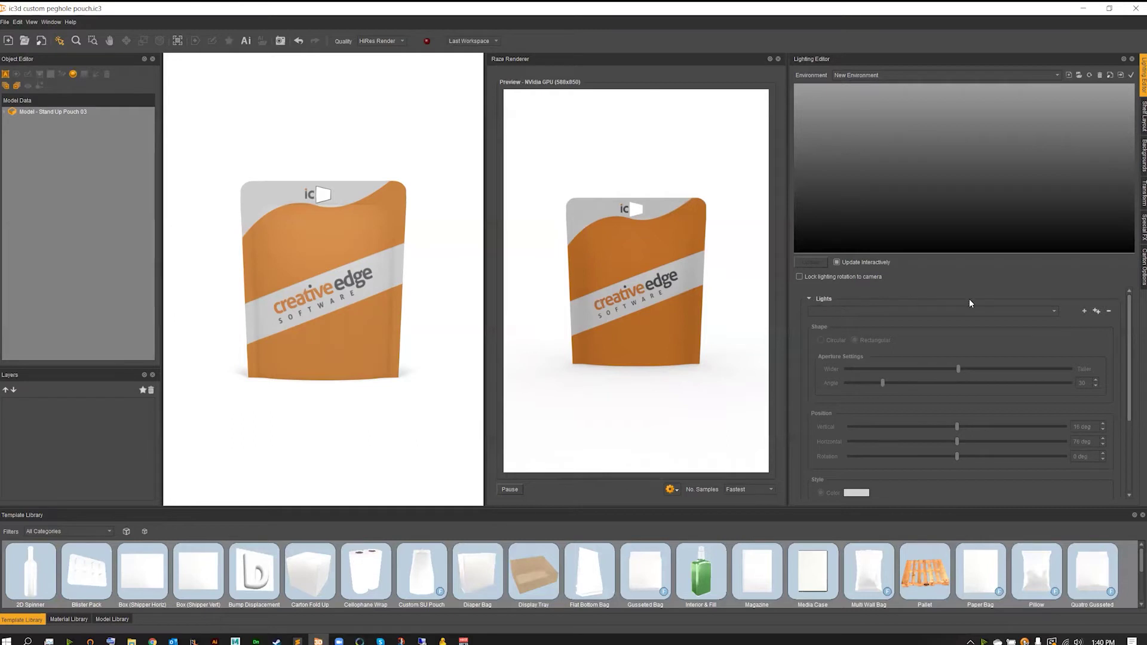
pyautogui.click(1084, 311)
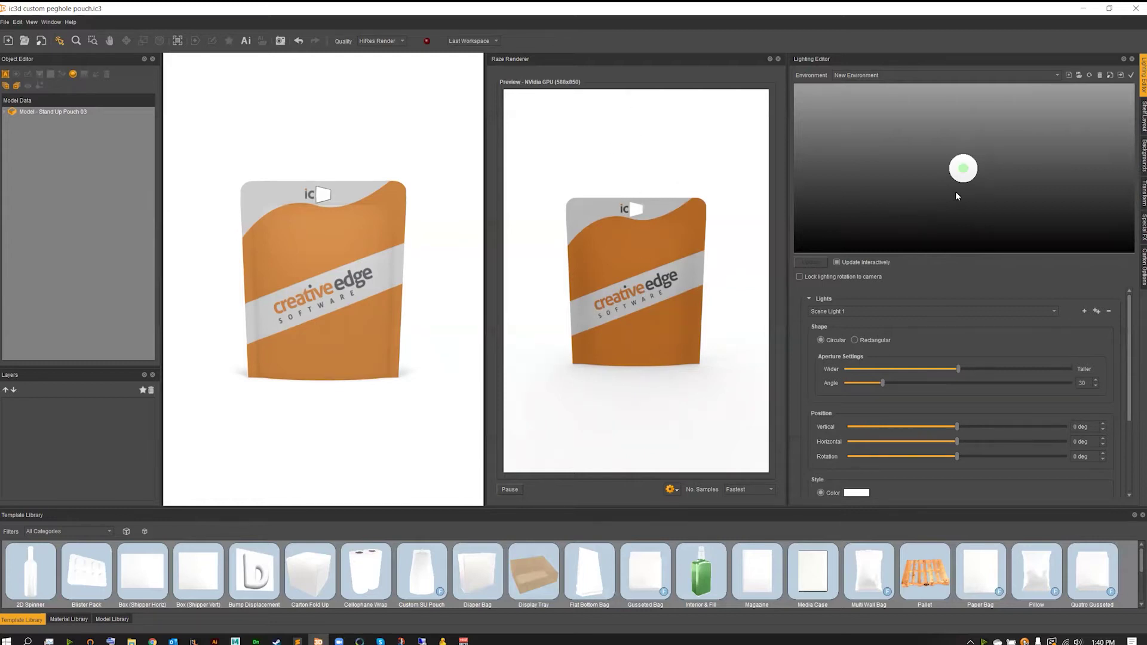
pyautogui.moveTo(681, 268); pyautogui.dragTo(604, 243)
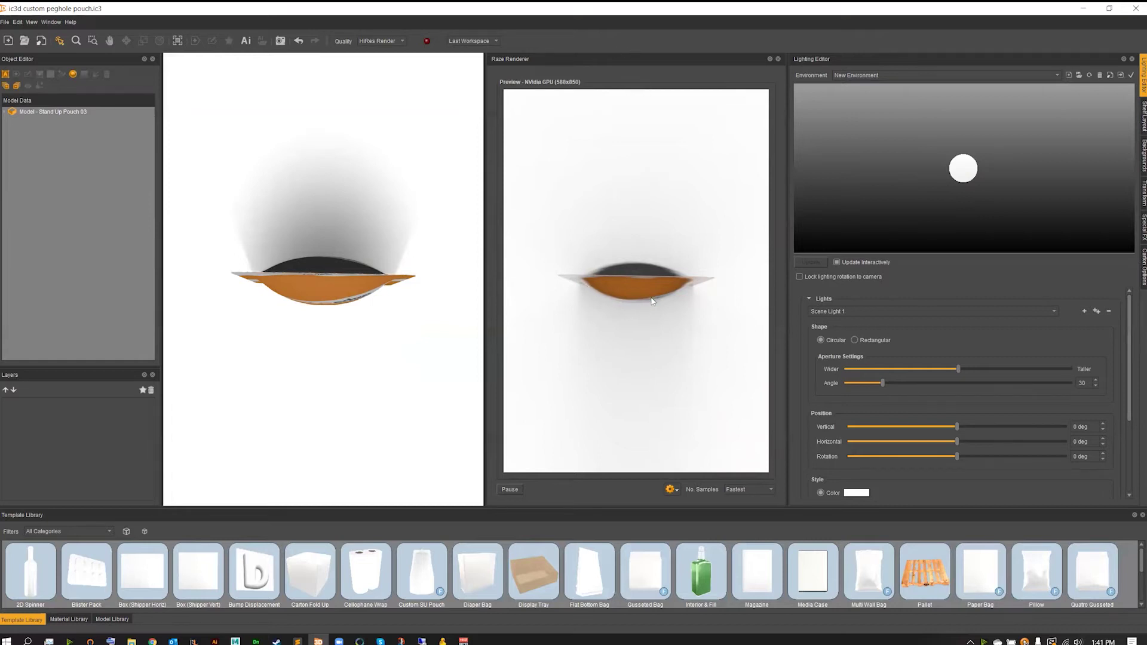
pyautogui.moveTo(654, 301); pyautogui.dragTo(649, 284)
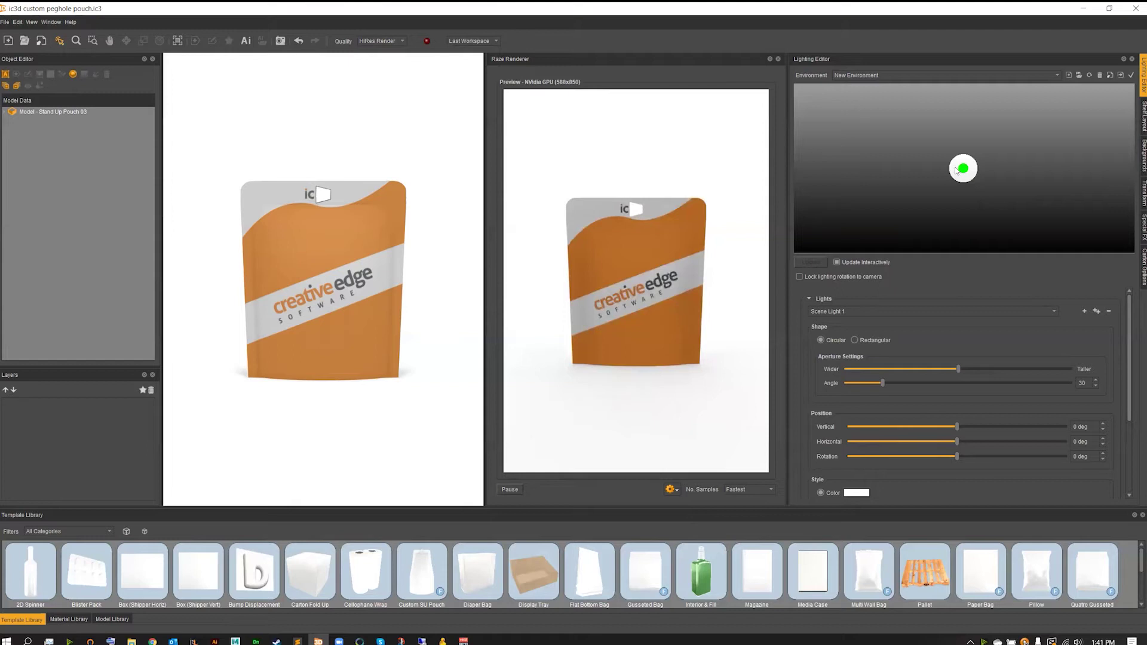
# - Move the circular light to the side edge of the environment map, at about 3° vertical and 179° horizontal, and check the pouch from above
pyautogui.moveTo(963, 170); pyautogui.dragTo(795, 169)
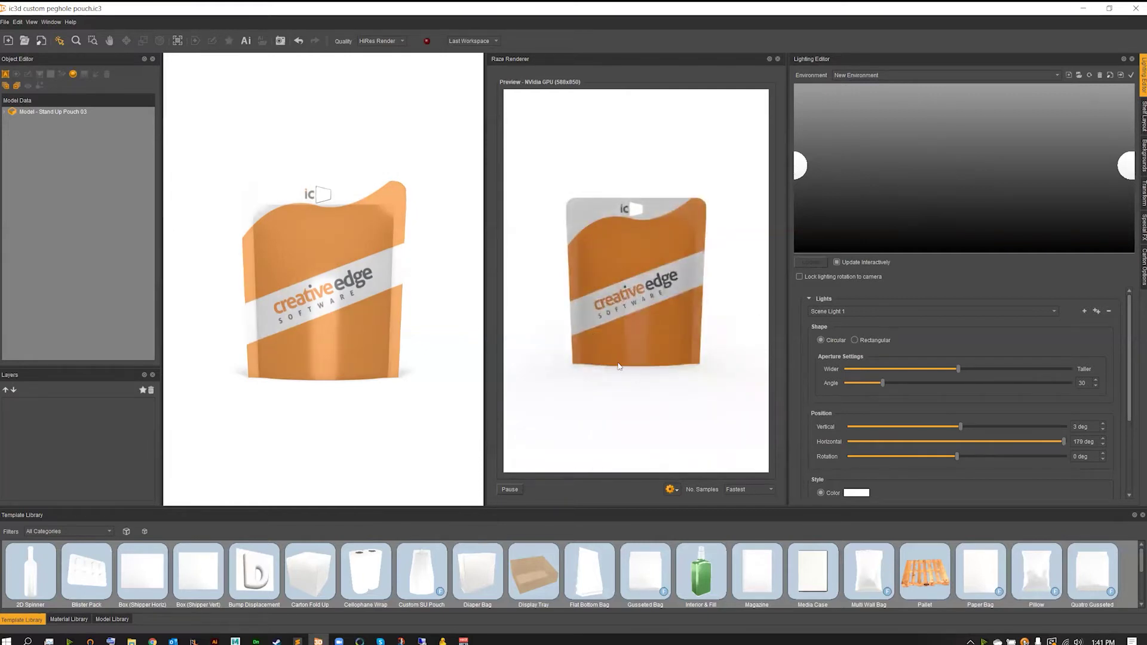
pyautogui.moveTo(658, 281); pyautogui.dragTo(657, 317)
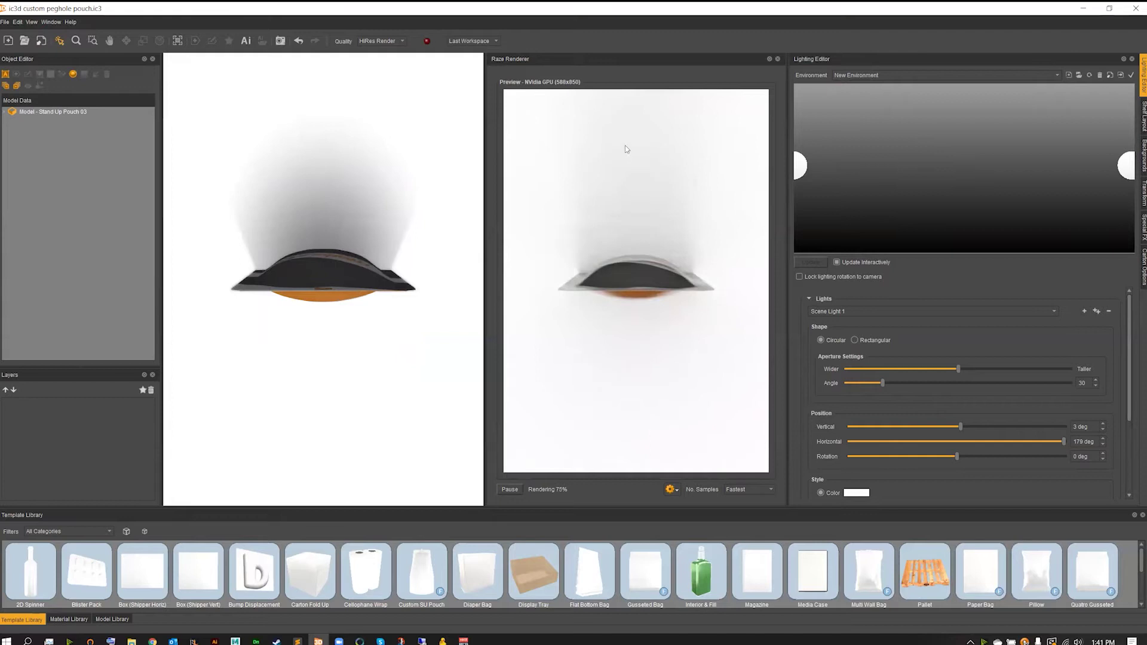
pyautogui.moveTo(637, 340); pyautogui.dragTo(638, 299)
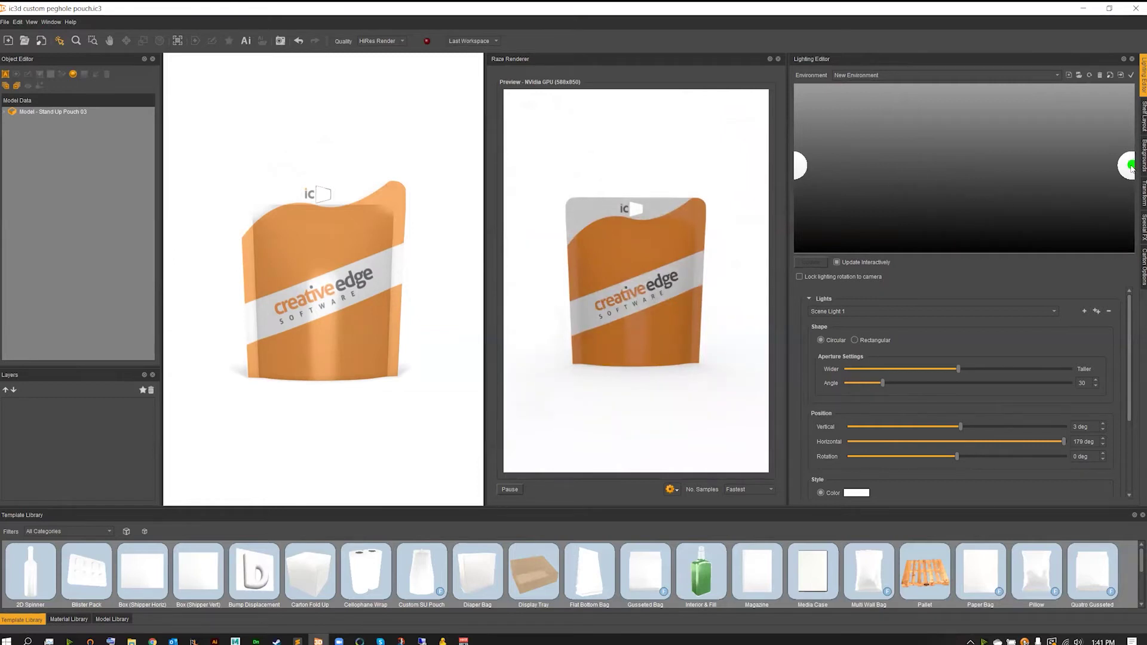
# - Move the circular light in from the map's edge to about -11° vertical and 86° horizontal
pyautogui.moveTo(1130, 169); pyautogui.dragTo(1045, 183)
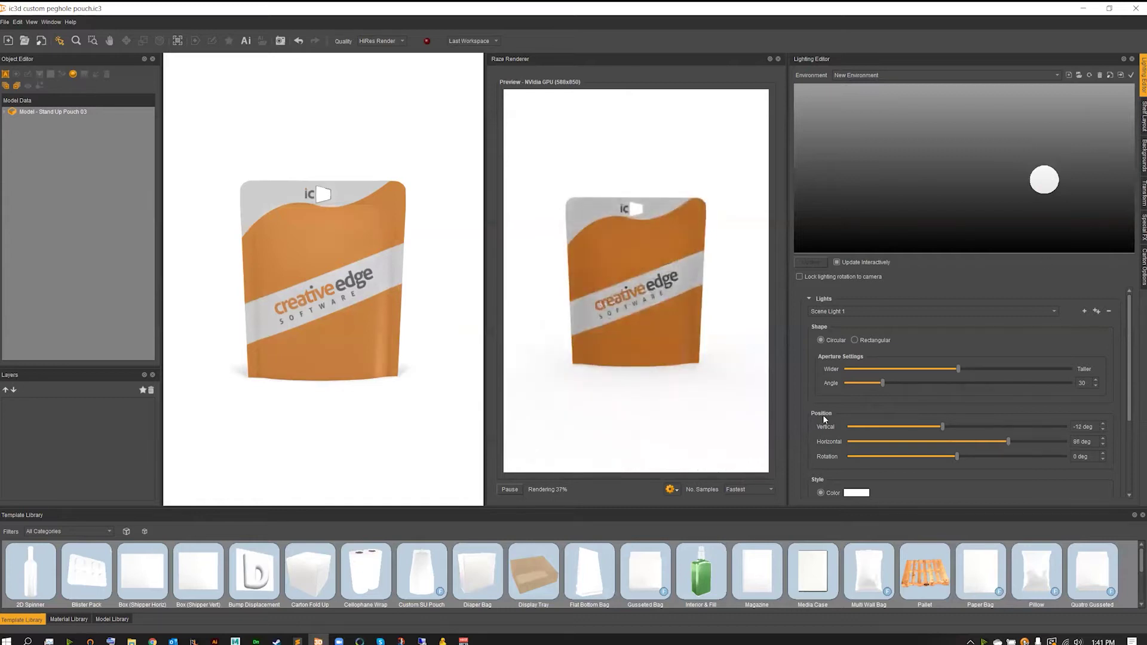
pyautogui.scroll(-1, 825, 411)
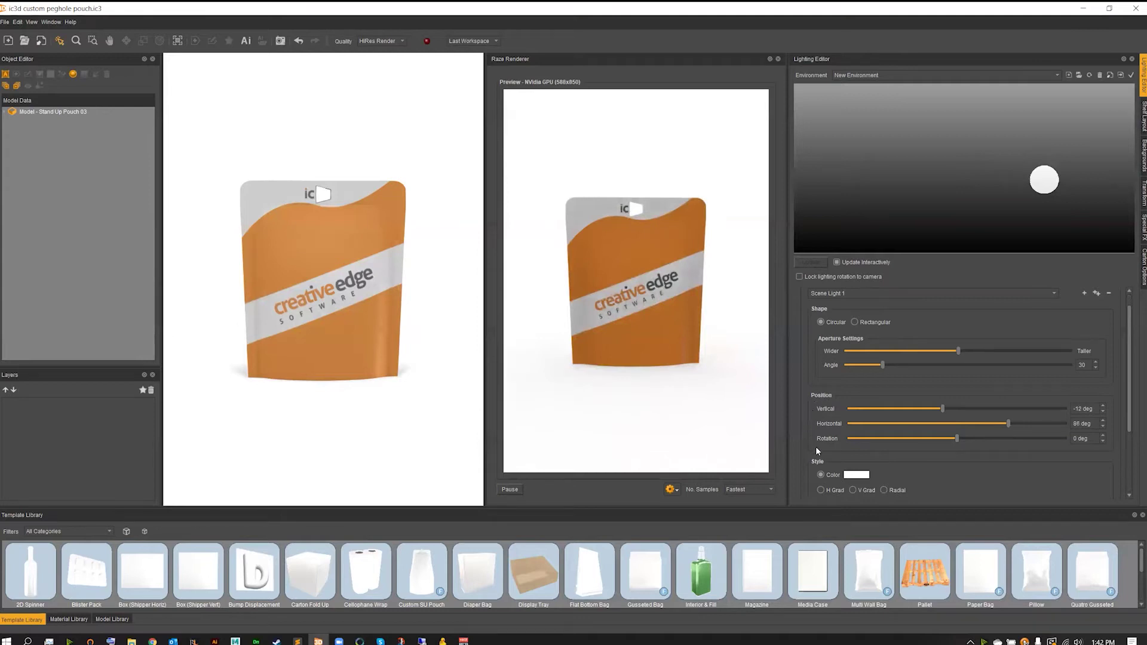
pyautogui.moveTo(942, 409); pyautogui.dragTo(927, 408)
pyautogui.click(943, 409)
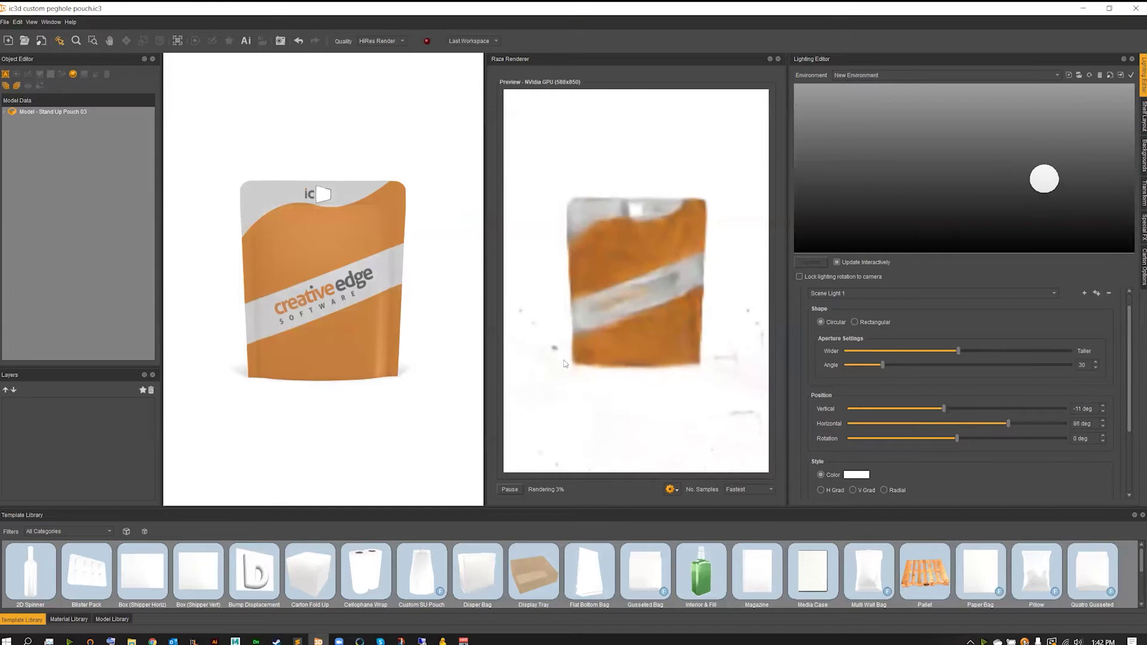
pyautogui.scroll(1, 799, 311)
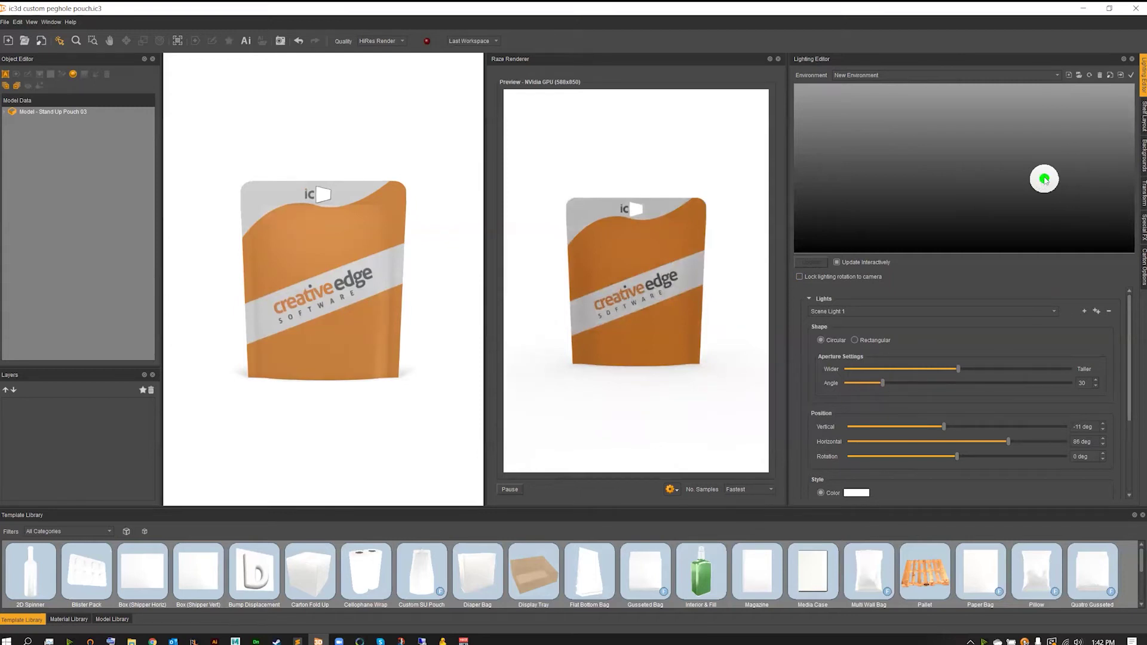
# - Try the circular light at the map's centre, and reposition it at about 5° vertical and 83° horizontal, checking the pouch from above
pyautogui.click(963, 171)
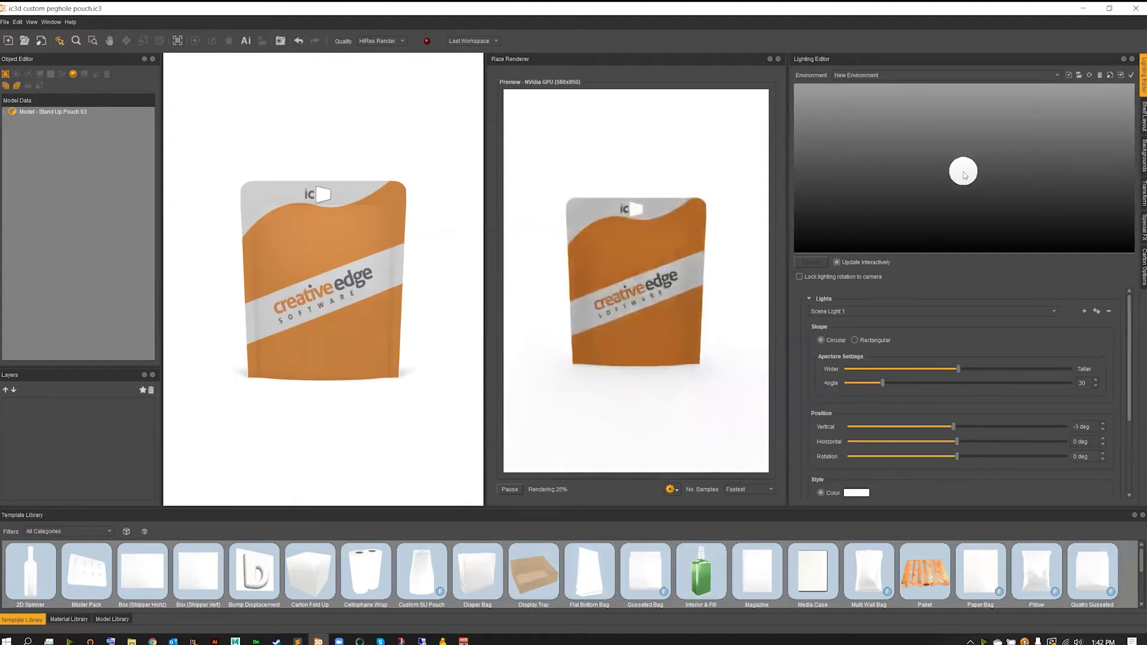
pyautogui.moveTo(1002, 173); pyautogui.dragTo(1067, 178)
pyautogui.moveTo(729, 227); pyautogui.dragTo(715, 275)
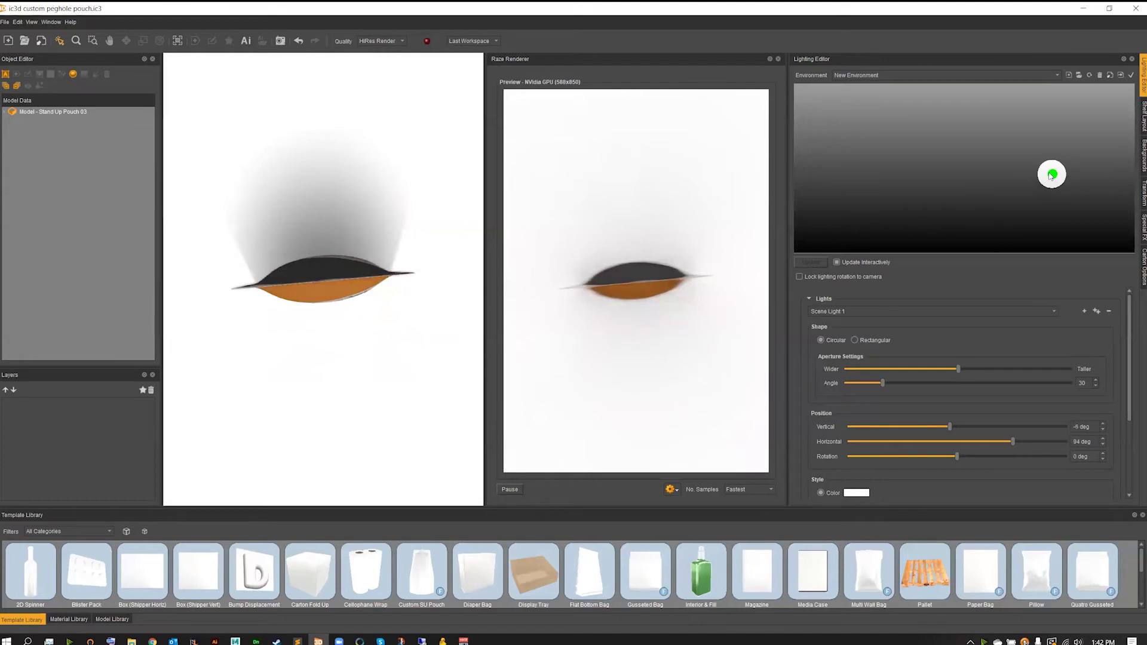
pyautogui.moveTo(1054, 177); pyautogui.dragTo(1036, 163)
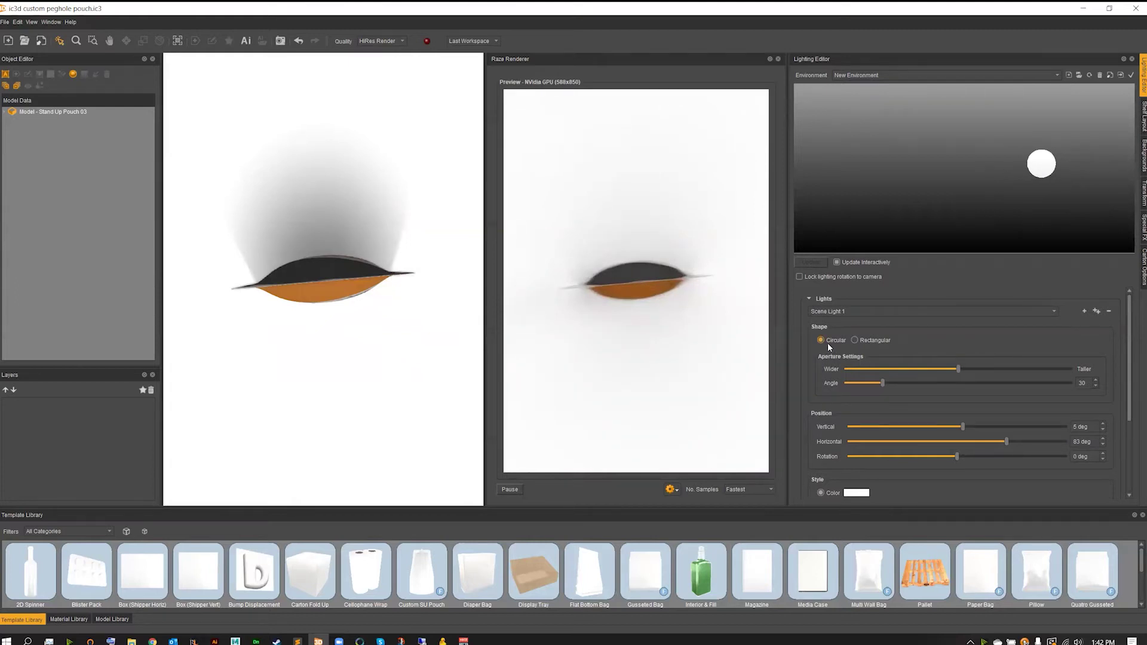
# - Make the light rectangular and slightly taller with an aperture angle of 53, and return the pouch to its front view
pyautogui.click(856, 340)
pyautogui.moveTo(959, 369); pyautogui.dragTo(983, 369)
pyautogui.moveTo(884, 383); pyautogui.dragTo(912, 389)
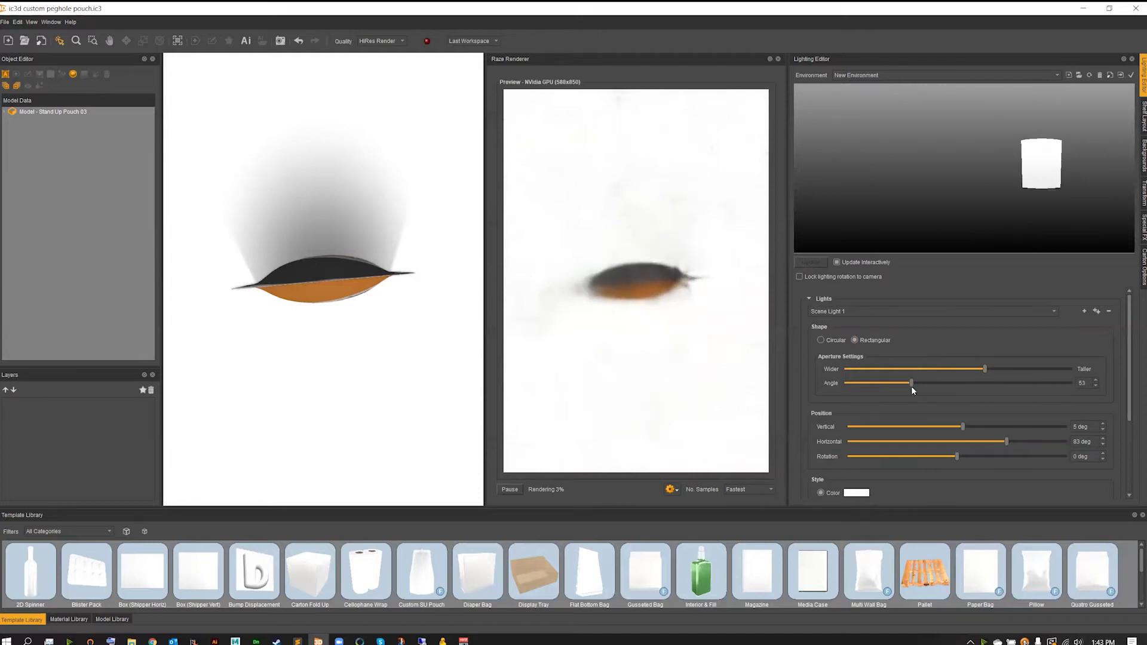
pyautogui.press('Home')
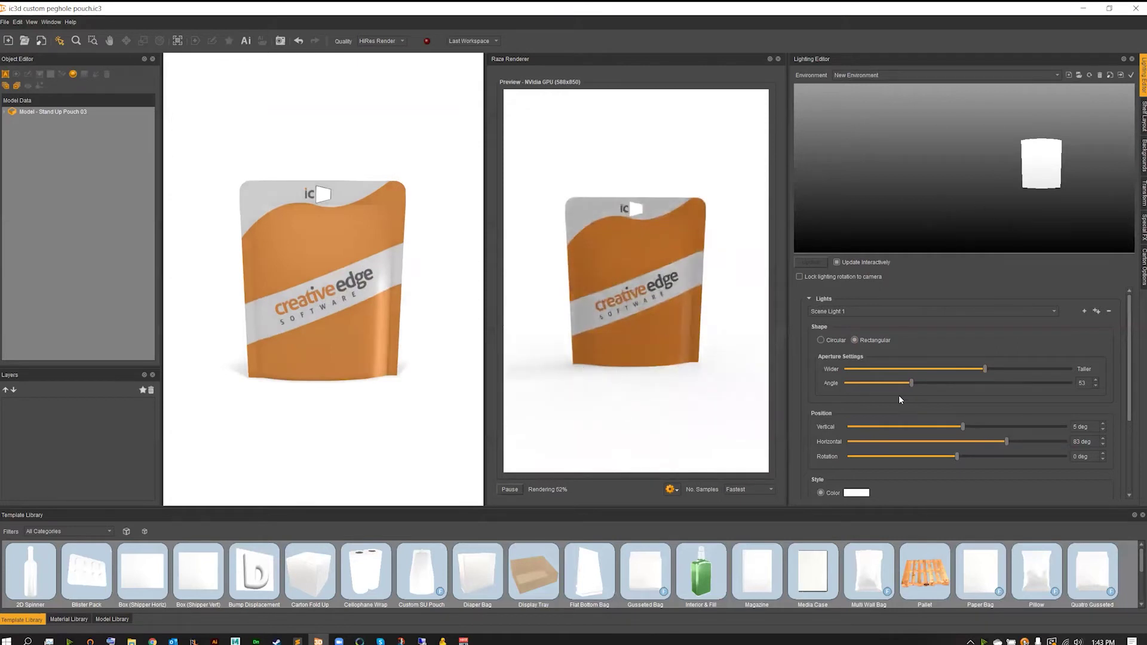
# - Duplicate the rectangular light and place the copy on the opposite side, at about 4° vertical and -94° horizontal
pyautogui.click(1096, 311)
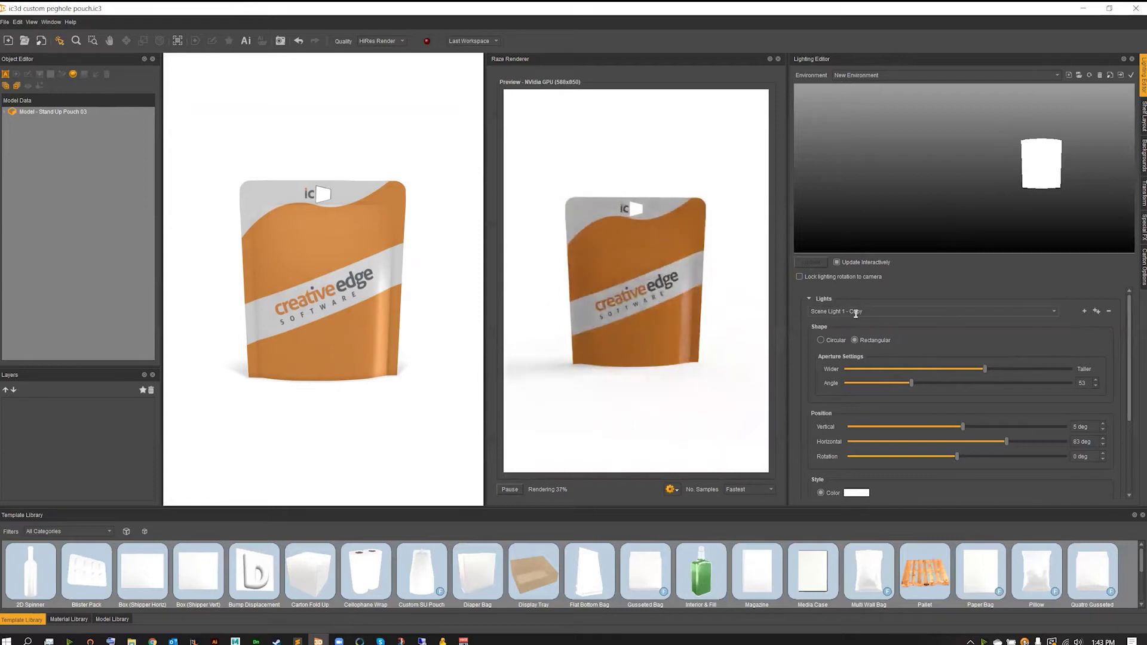
pyautogui.moveTo(1043, 163); pyautogui.dragTo(878, 172)
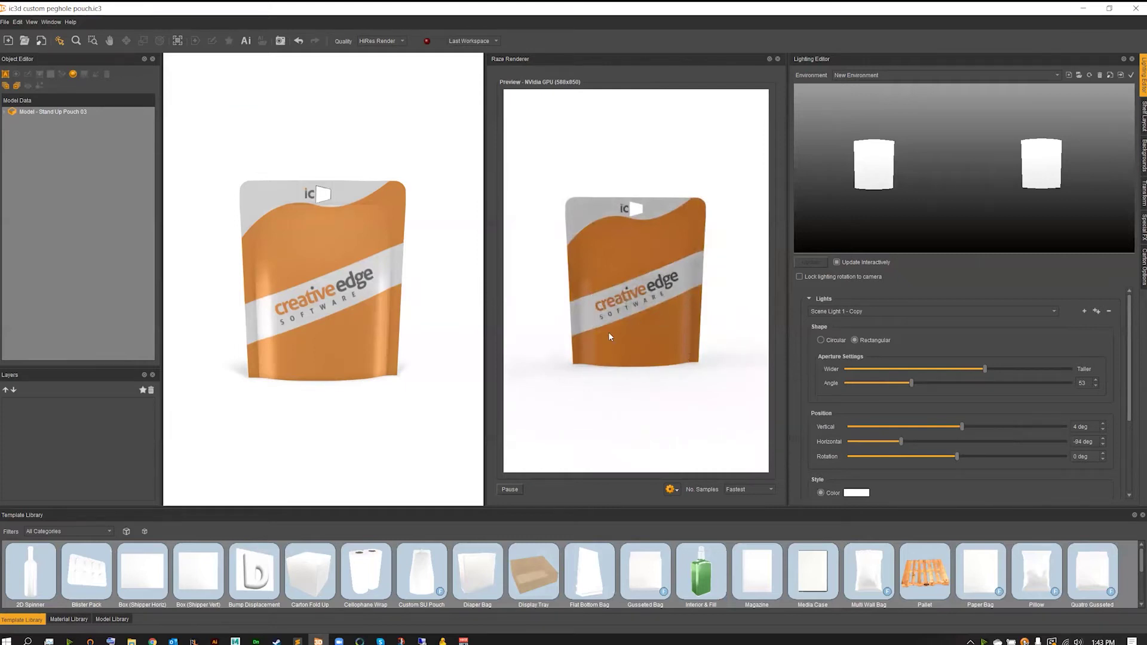
pyautogui.moveTo(876, 169)
# - Try a radial gradient style on the copied light and return it to a solid color
pyautogui.scroll(-3, 814, 367)
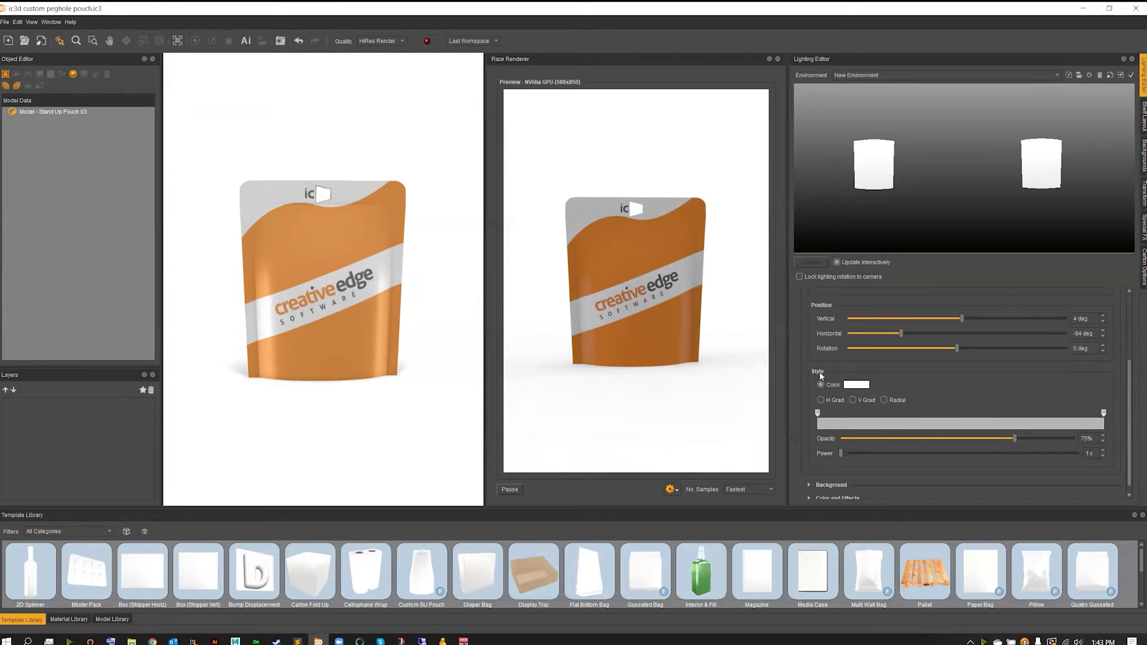
pyautogui.click(884, 400)
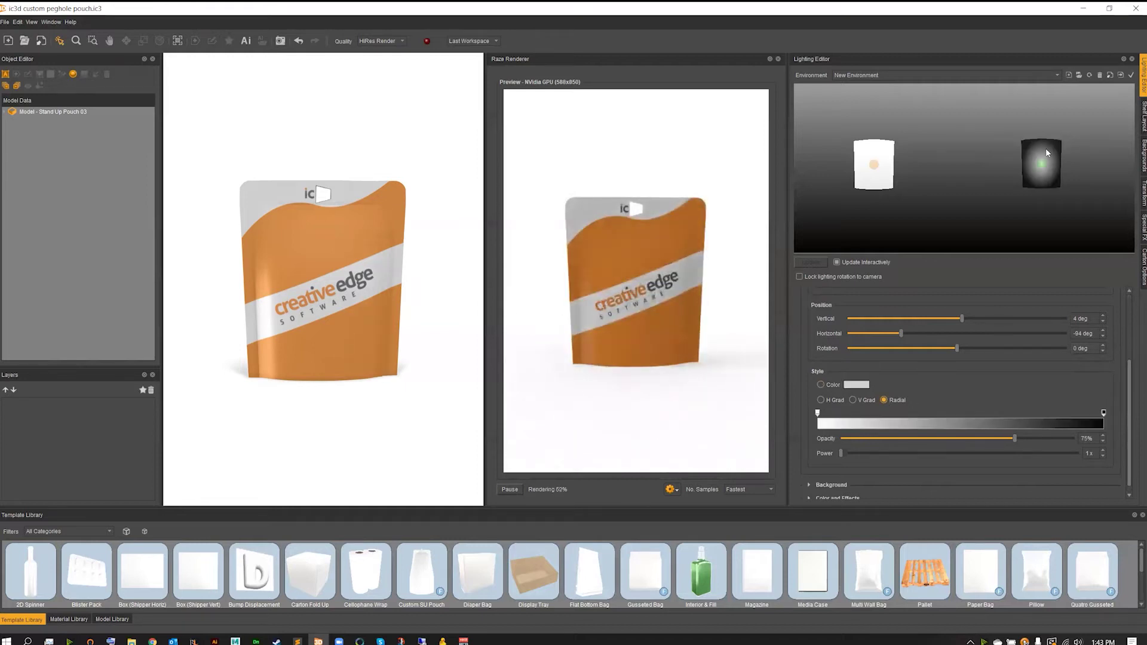
pyautogui.click(821, 385)
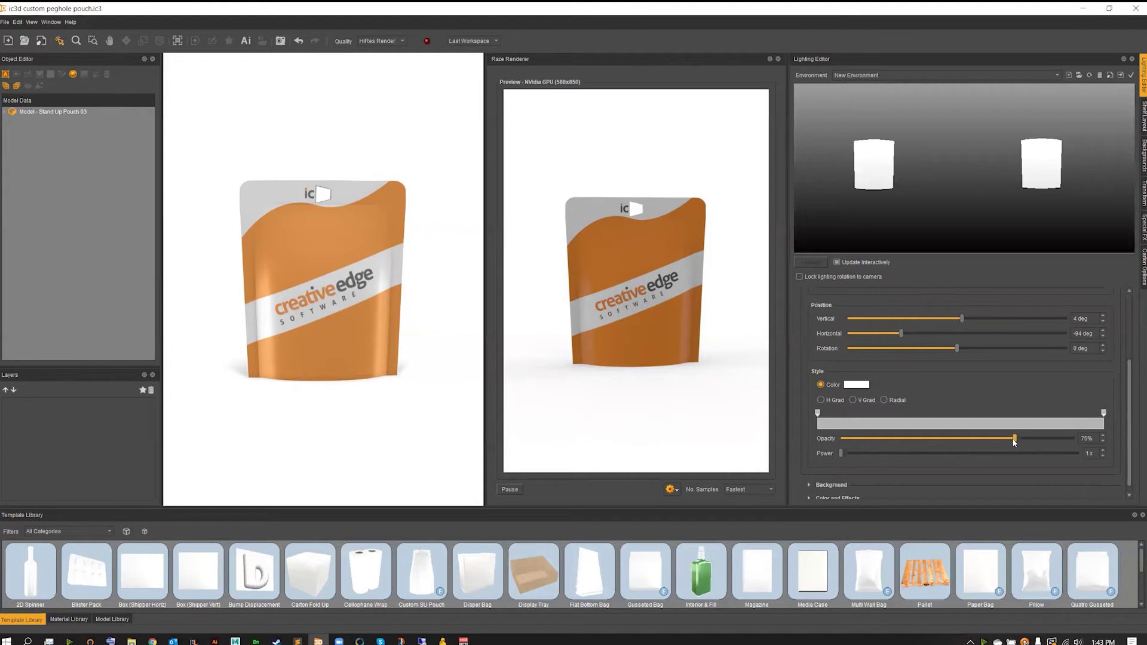
# - Raise the opacity of both rectangular lights to 100%
pyautogui.scroll(5, 1084, 442)
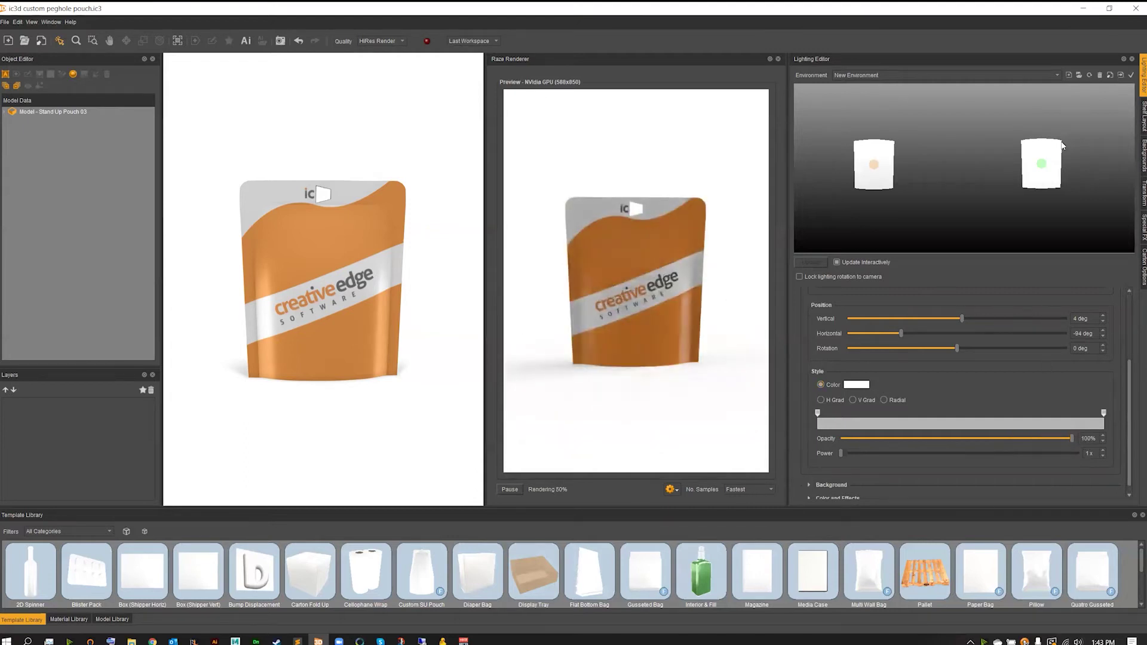
pyautogui.click(1043, 165)
pyautogui.click(875, 165)
pyautogui.click(1068, 443)
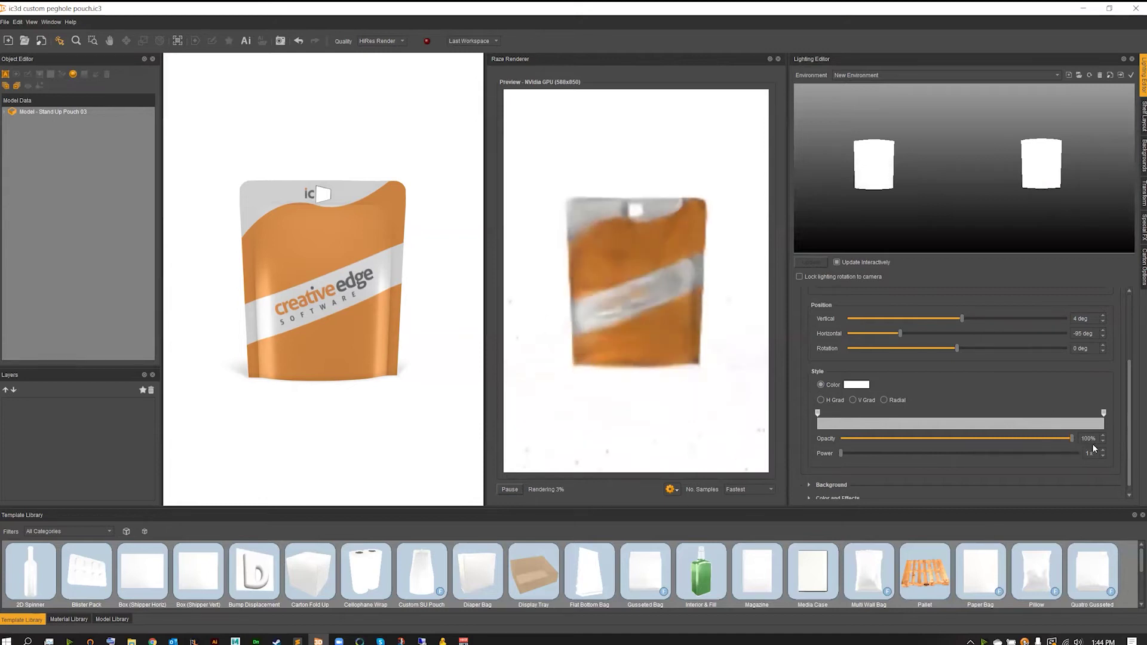
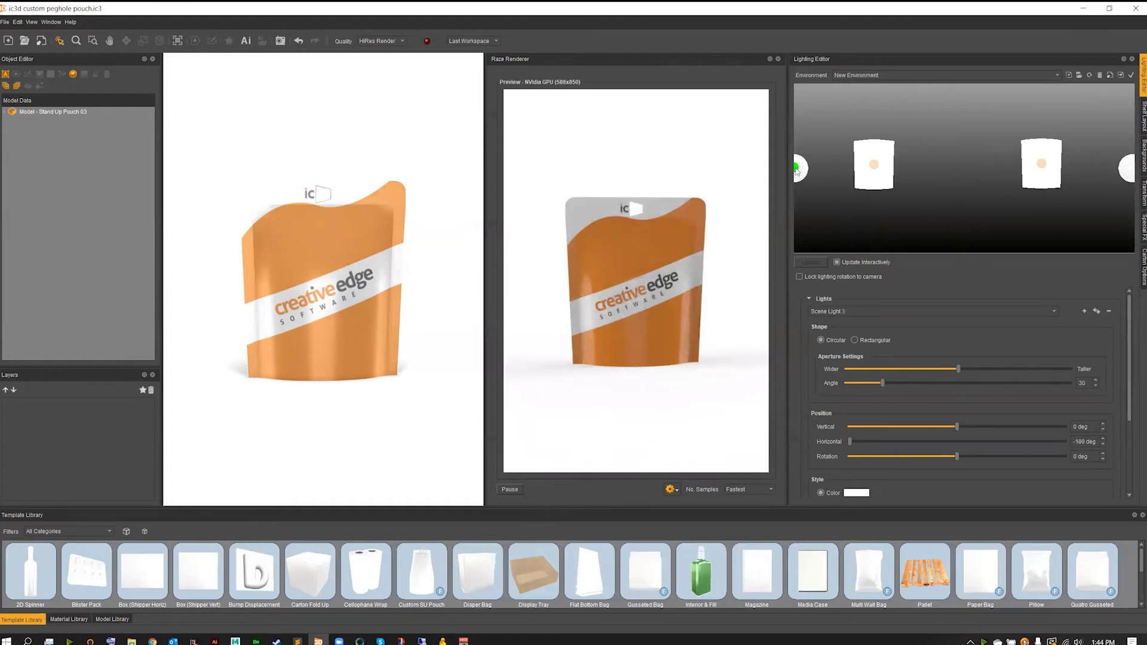
# - Move the circular light near the map's edge to about 20° vertical and 163° horizontal, and set its opacity to 100%
pyautogui.moveTo(794, 174); pyautogui.dragTo(821, 165)
pyautogui.moveTo(1104, 159); pyautogui.dragTo(1121, 150)
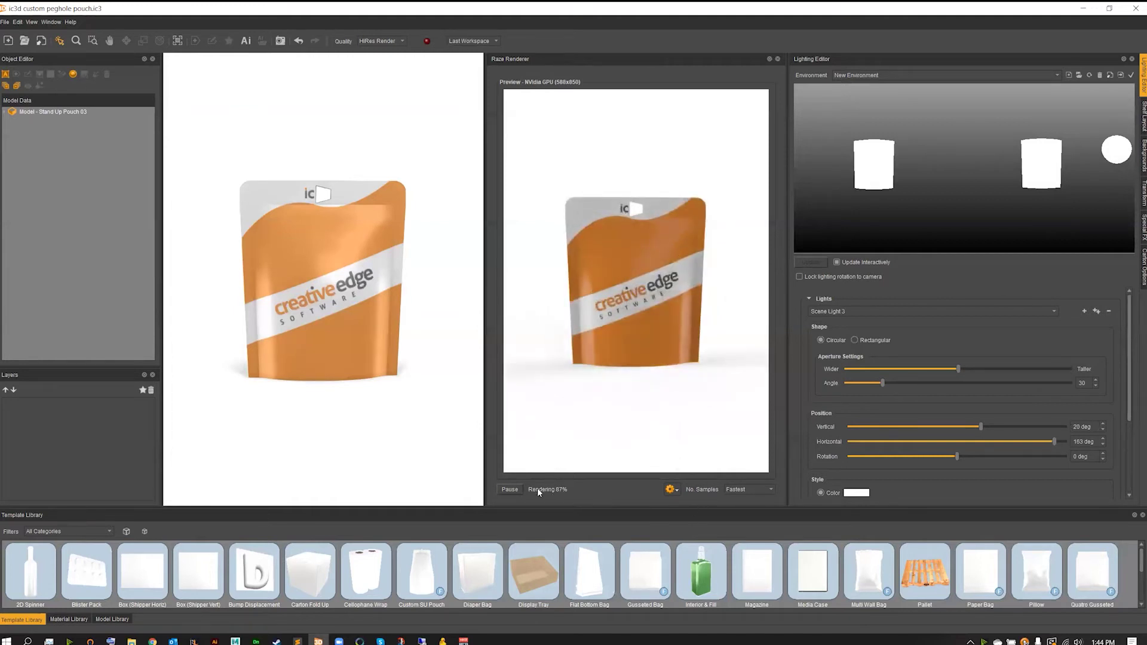
pyautogui.scroll(-3, 801, 423)
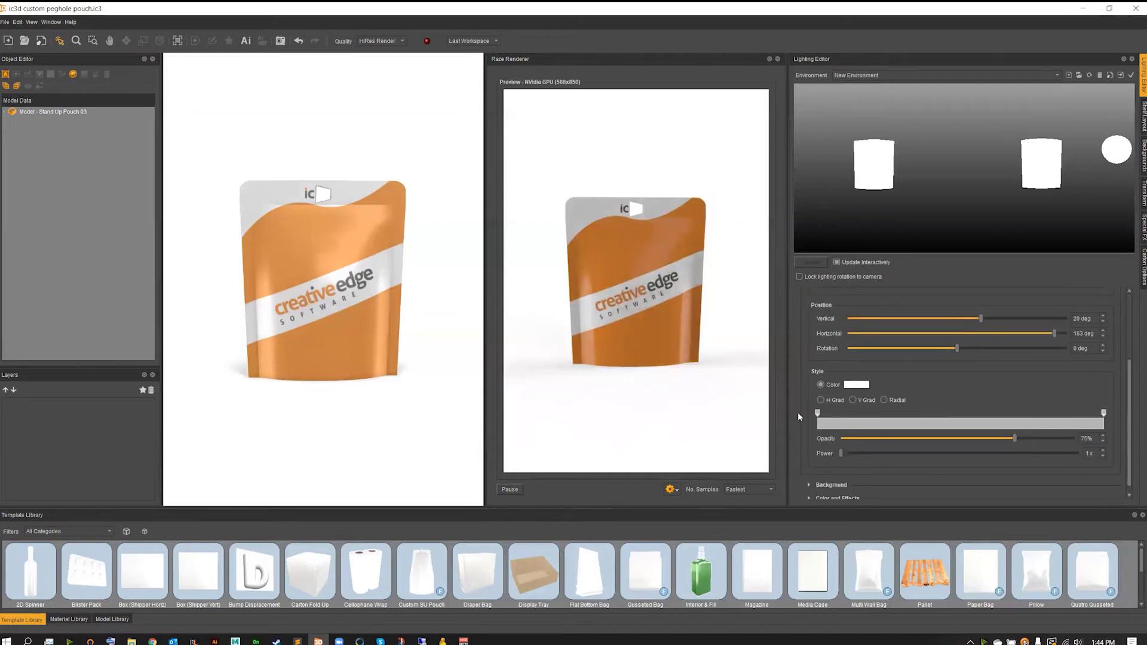
pyautogui.scroll(-1, 799, 412)
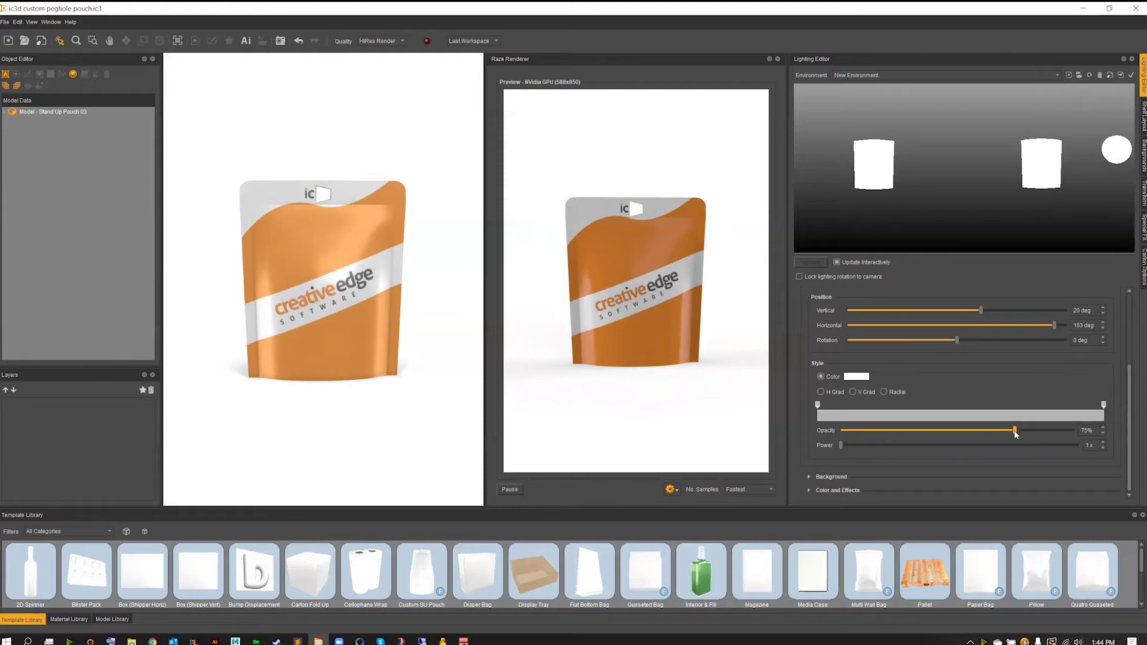
pyautogui.click(1103, 428)
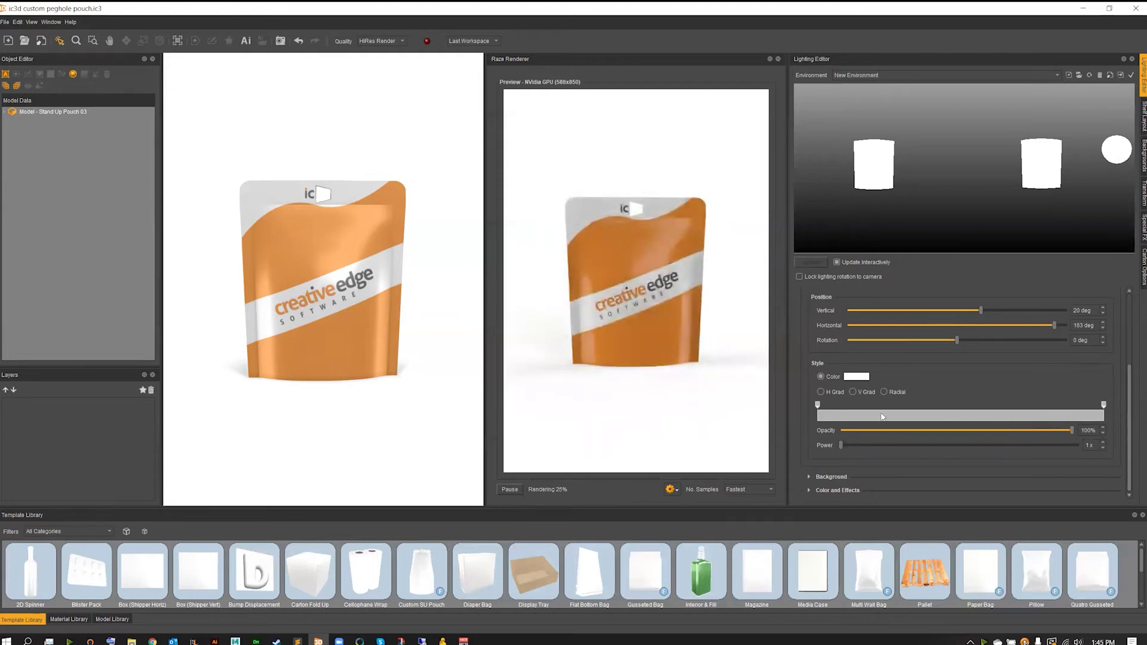
# - Increase the circular light's power to 2x and color the light bright green
pyautogui.moveTo(844, 446); pyautogui.dragTo(866, 445)
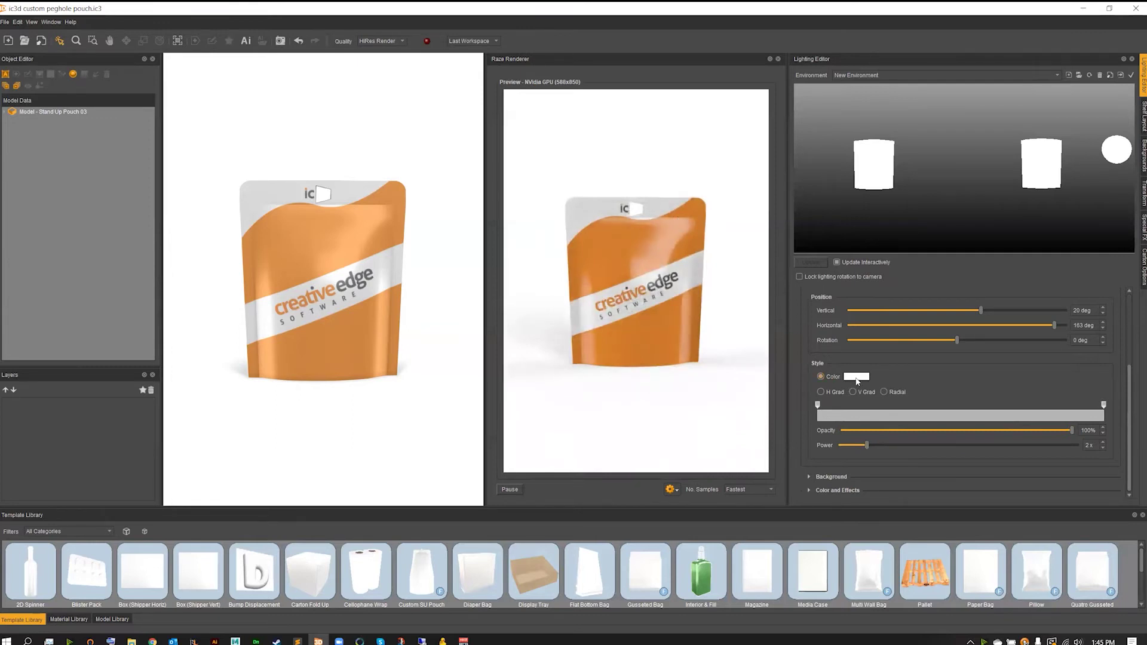
pyautogui.click(857, 378)
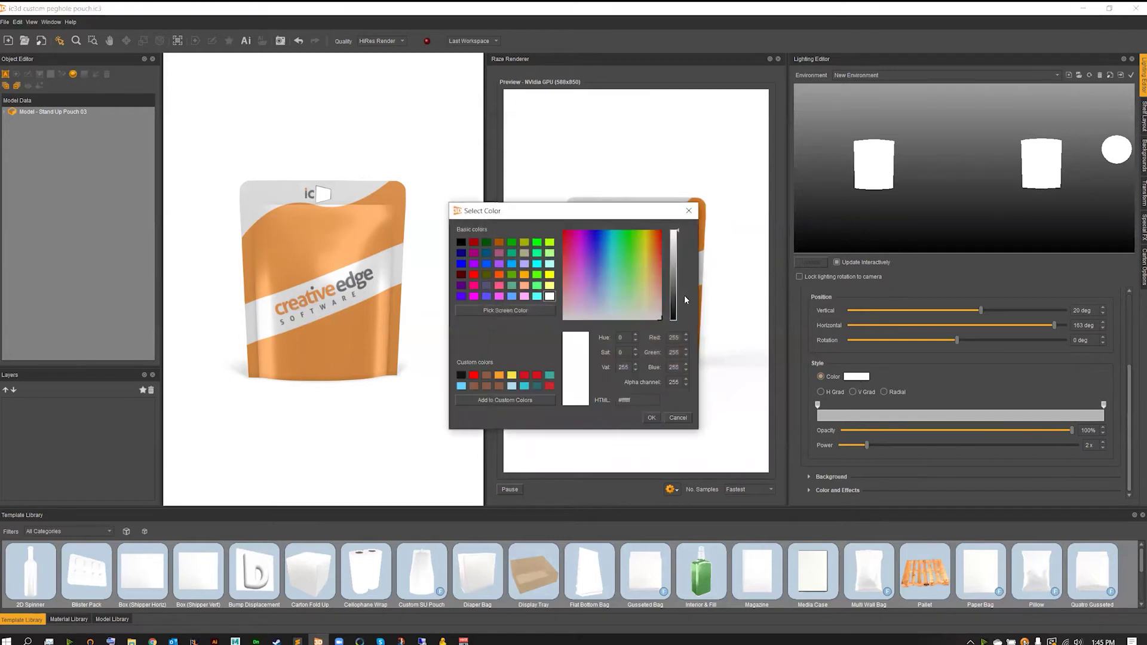
pyautogui.click(537, 274)
pyautogui.click(652, 418)
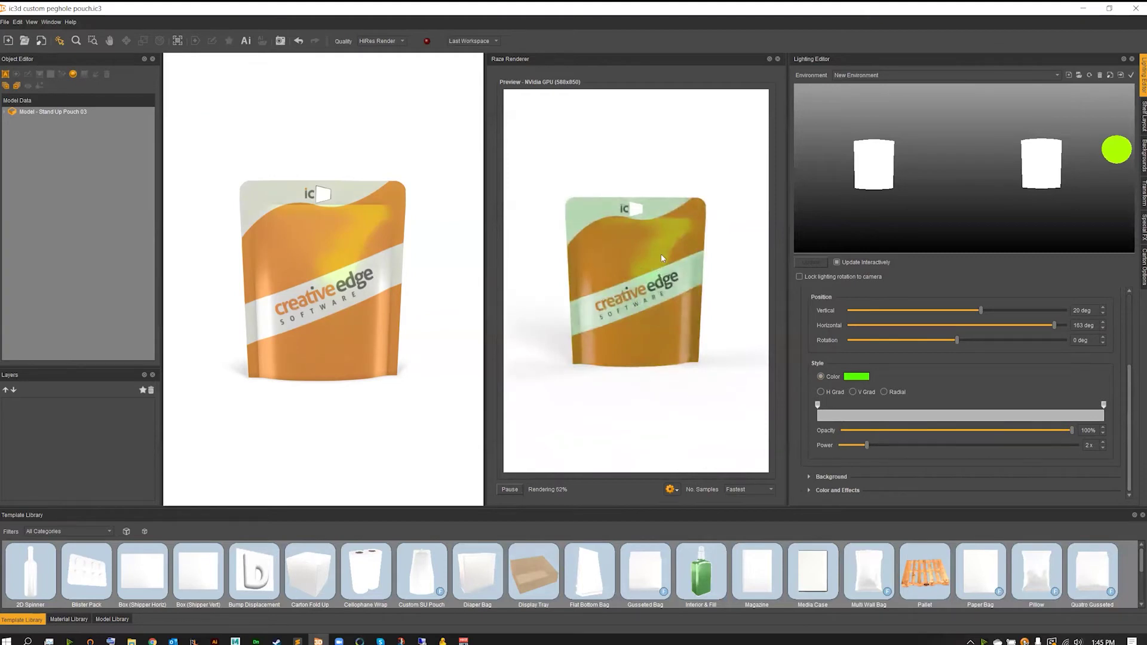
# - Restore the circular light's color to white and its power to 1x
pyautogui.click(856, 376)
pyautogui.click(549, 296)
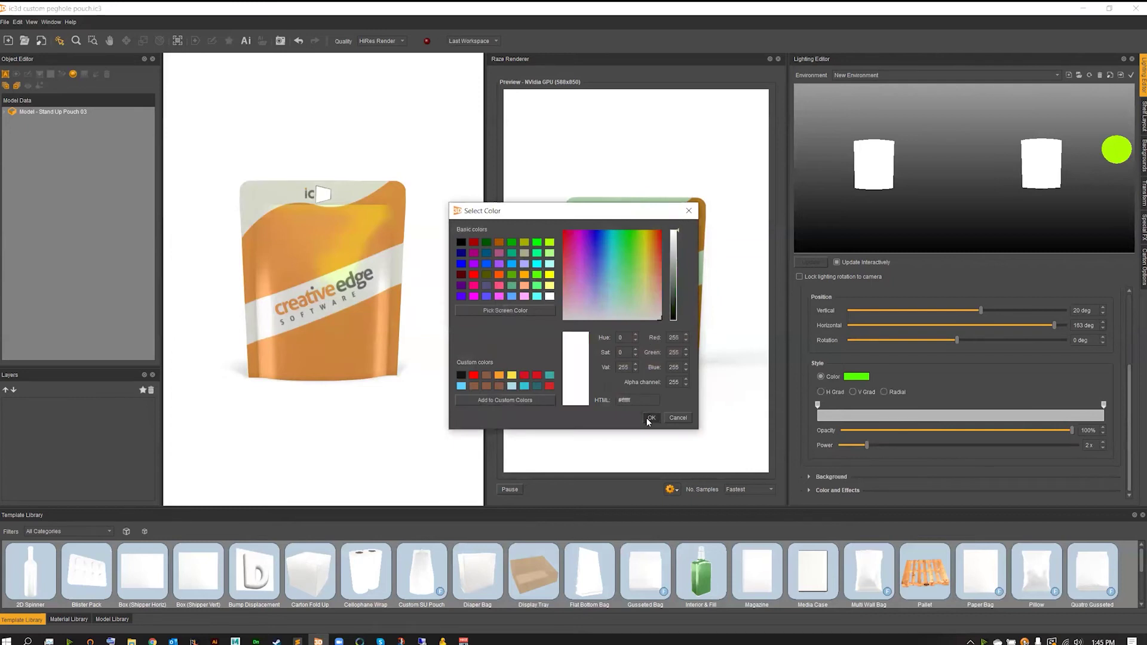
pyautogui.click(651, 418)
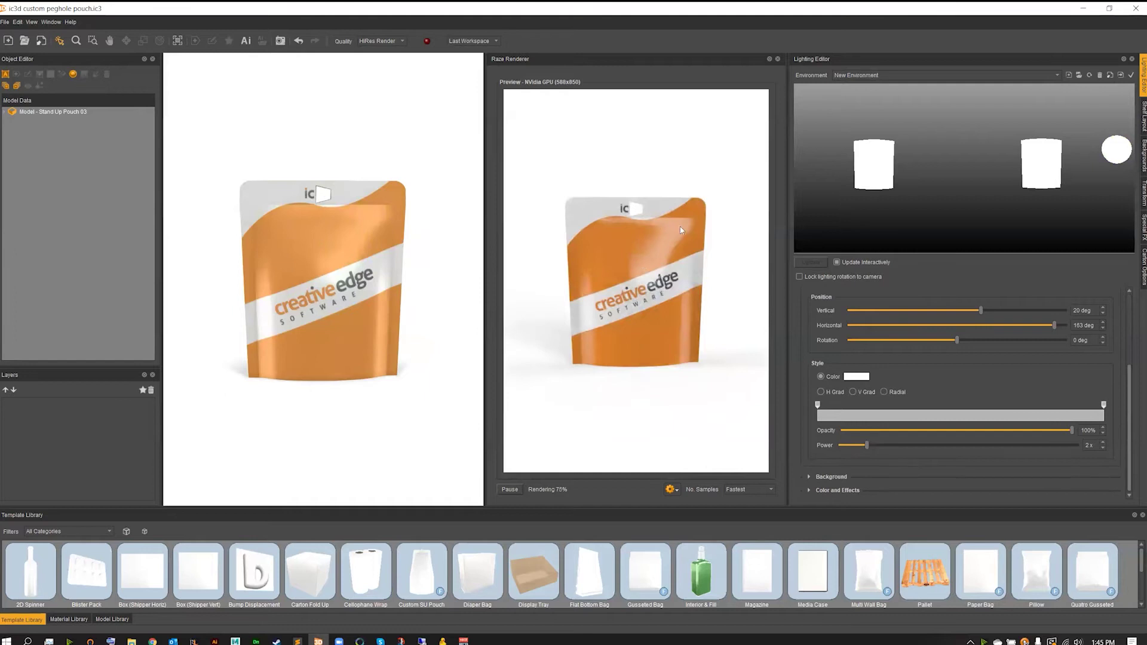
pyautogui.moveTo(866, 445); pyautogui.dragTo(840, 445)
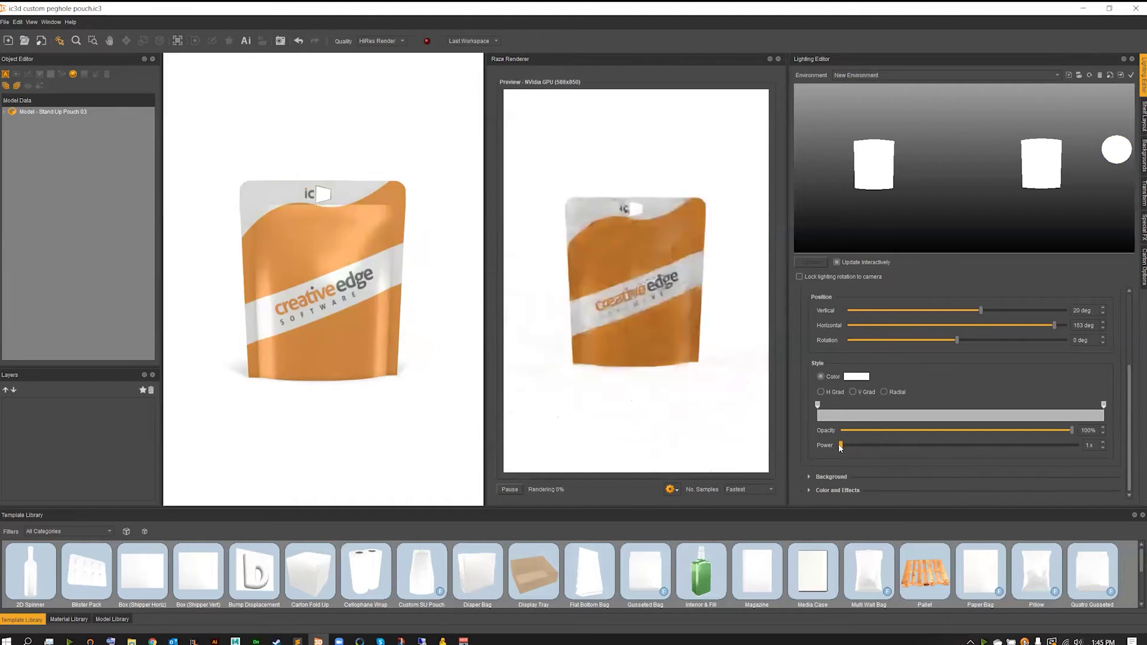
# - Enlarge the circular light by setting its aperture angle to 45
pyautogui.scroll(3, 811, 363)
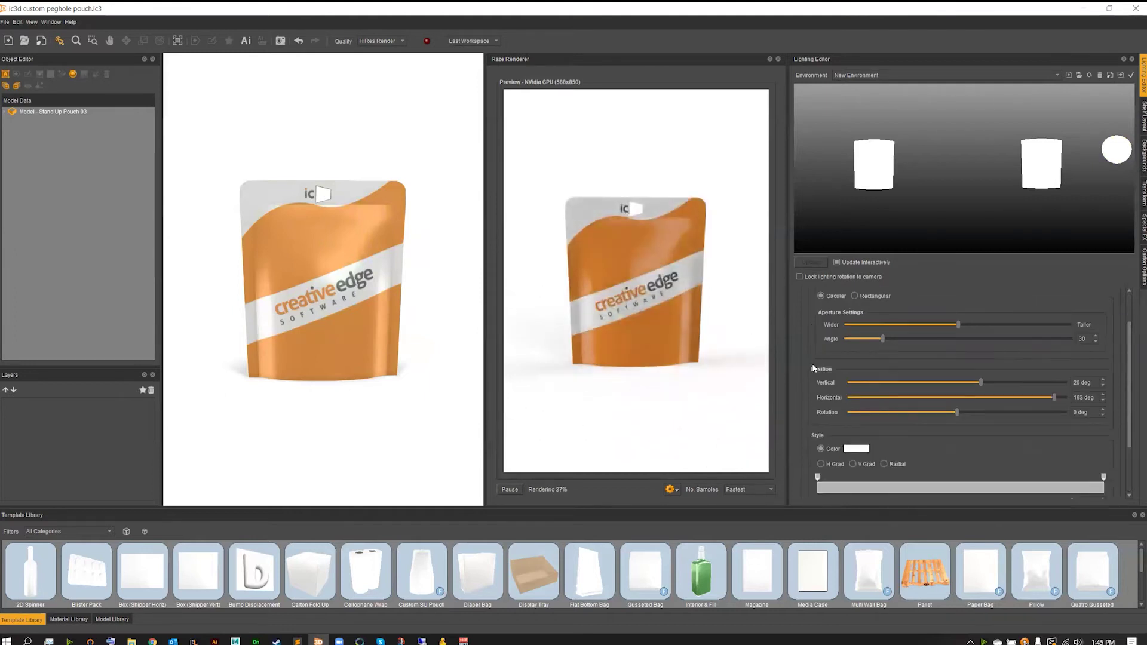
pyautogui.moveTo(884, 386)
pyautogui.mouseDown()
pyautogui.moveTo(914, 385)
pyautogui.moveTo(902, 385)
pyautogui.mouseUp()
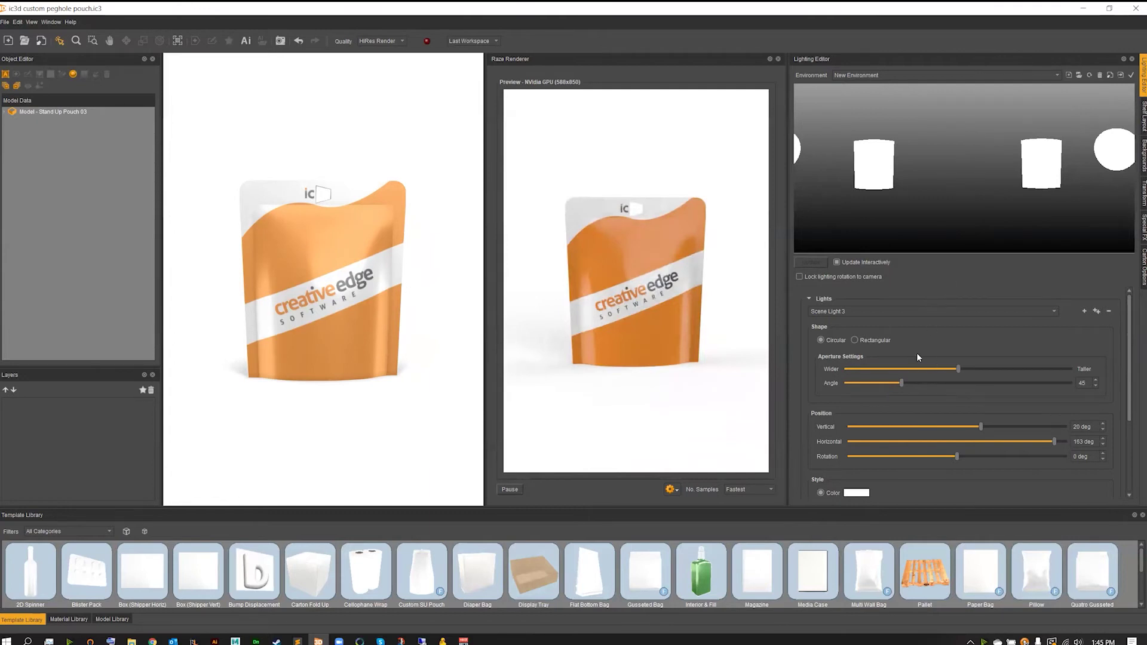
pyautogui.scroll(-2, 827, 372)
pyautogui.scroll(2, 809, 374)
# - Add a circular light shaped as a tall narrow strip with aperture angle 74, placed at about 9° vertical and -148° horizontal
pyautogui.click(1083, 311)
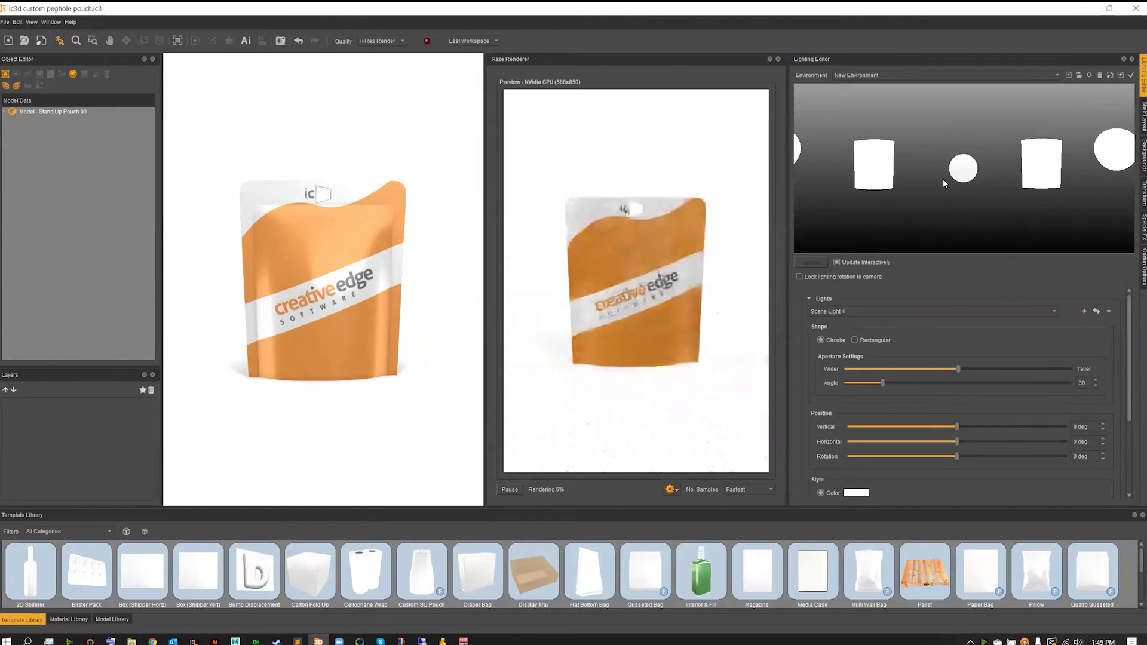
pyautogui.moveTo(885, 381); pyautogui.dragTo(960, 370)
pyautogui.moveTo(1049, 378); pyautogui.dragTo(1062, 370)
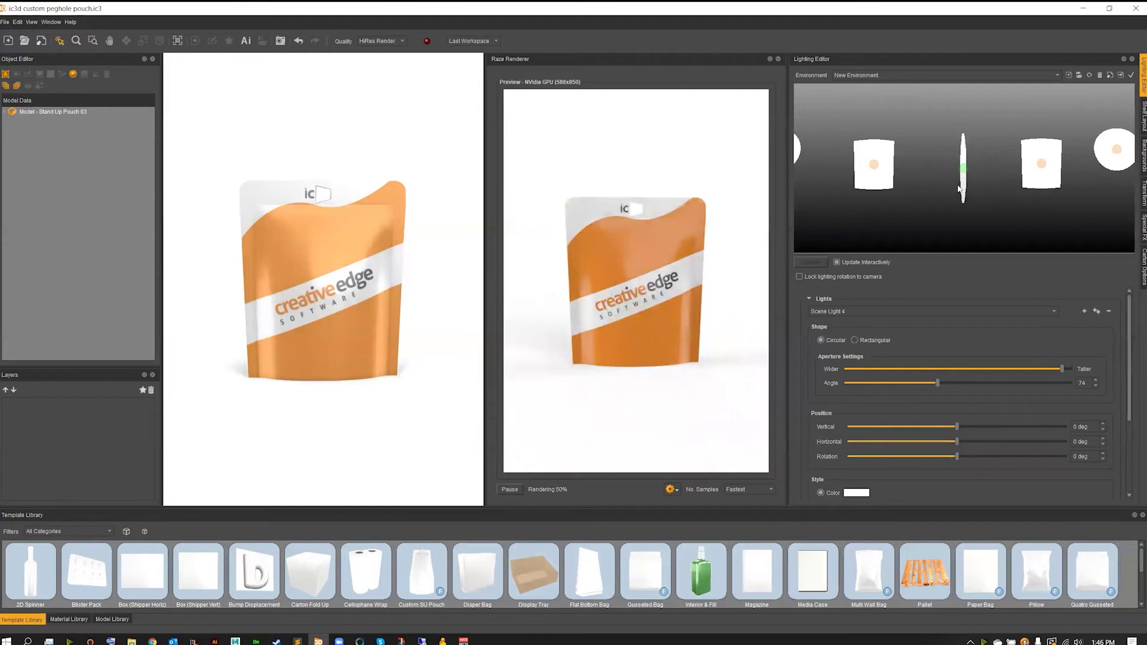
pyautogui.moveTo(928, 161); pyautogui.dragTo(828, 164)
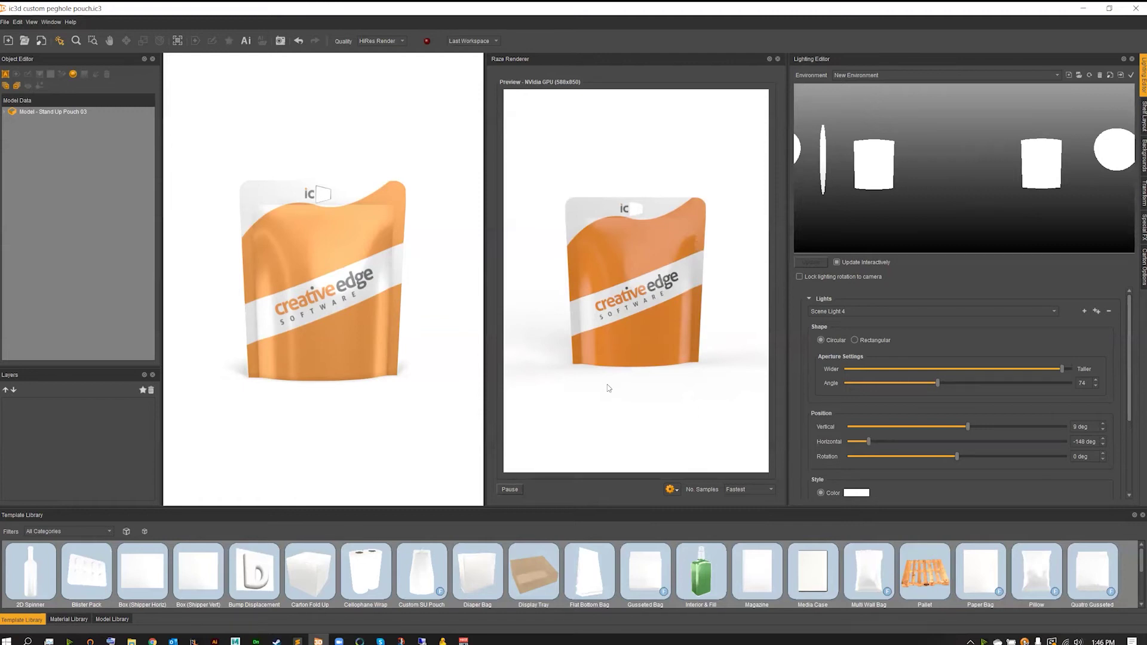
# - Switch the lighting environment to Lighting 1, discarding the unsaved edits of the custom environment
pyautogui.moveTo(907, 127)
pyautogui.click(890, 75)
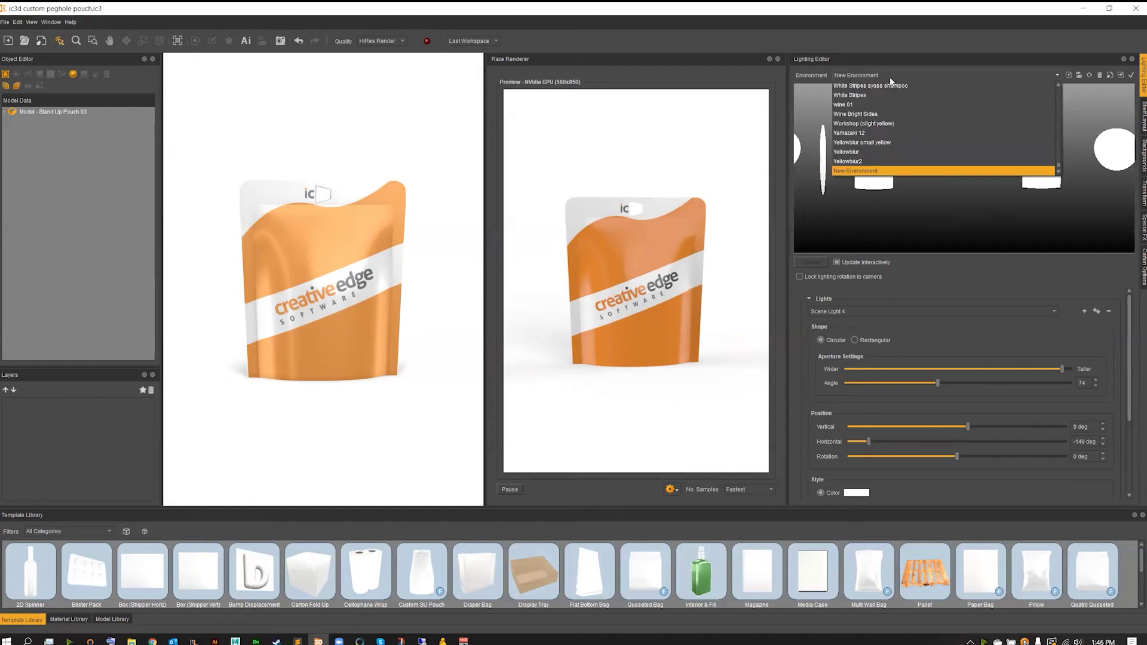
pyautogui.scroll(2, 898, 143)
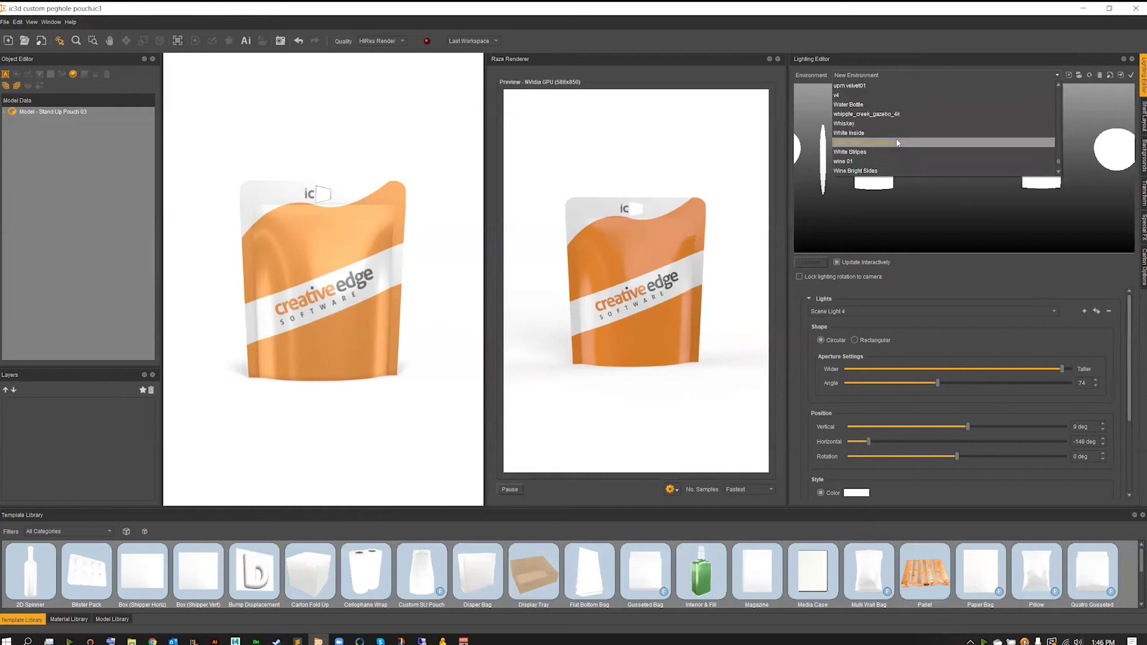
pyautogui.scroll(-2, 898, 143)
pyautogui.scroll(5, 898, 143)
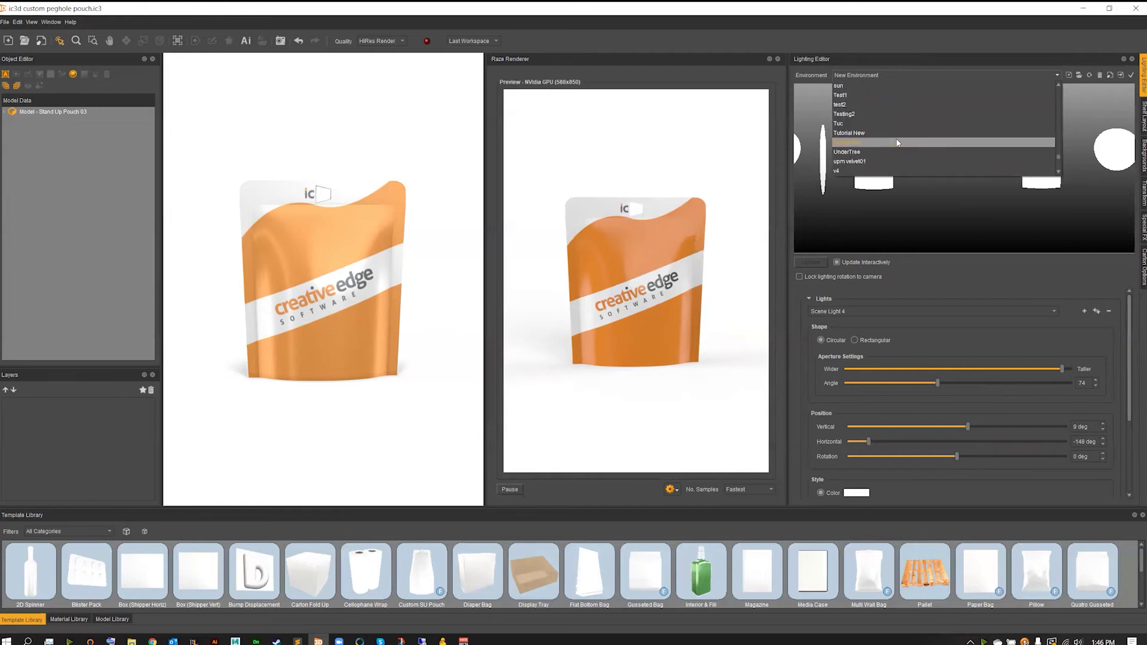
pyautogui.scroll(4, 892, 119)
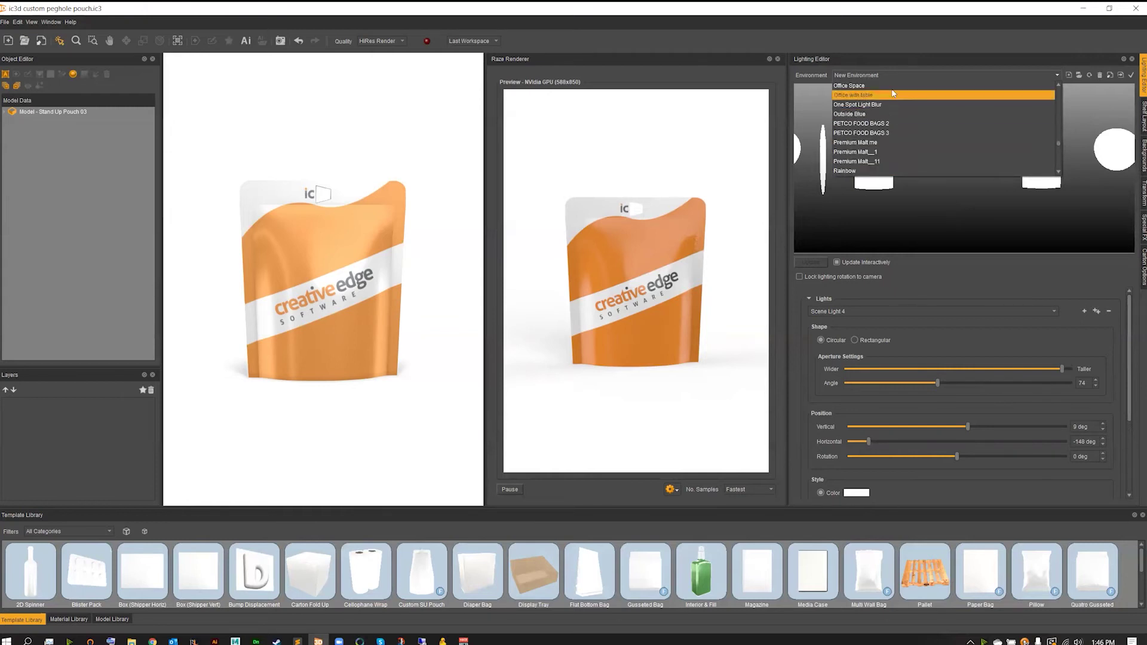
pyautogui.scroll(2, 890, 117)
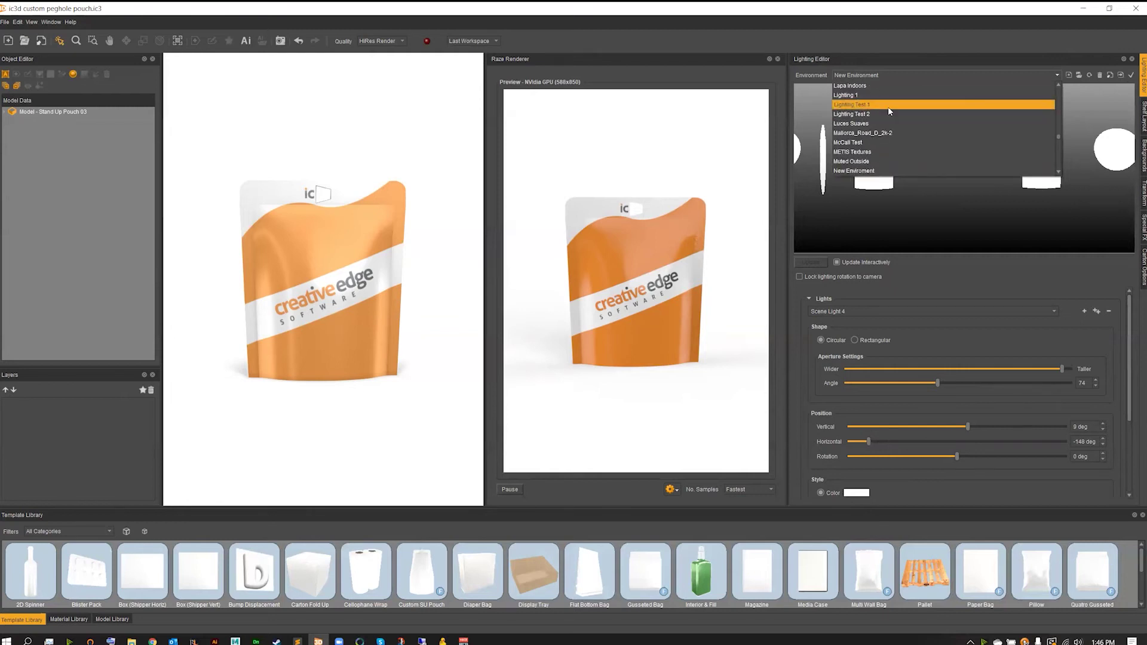
pyautogui.click(885, 132)
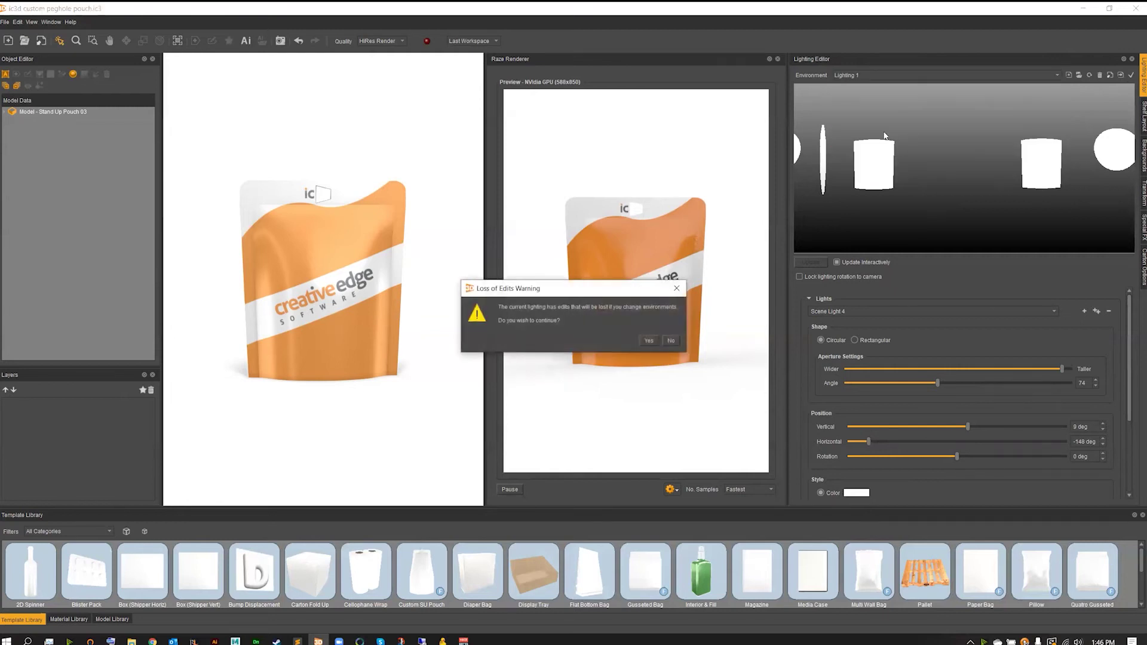
pyautogui.click(651, 341)
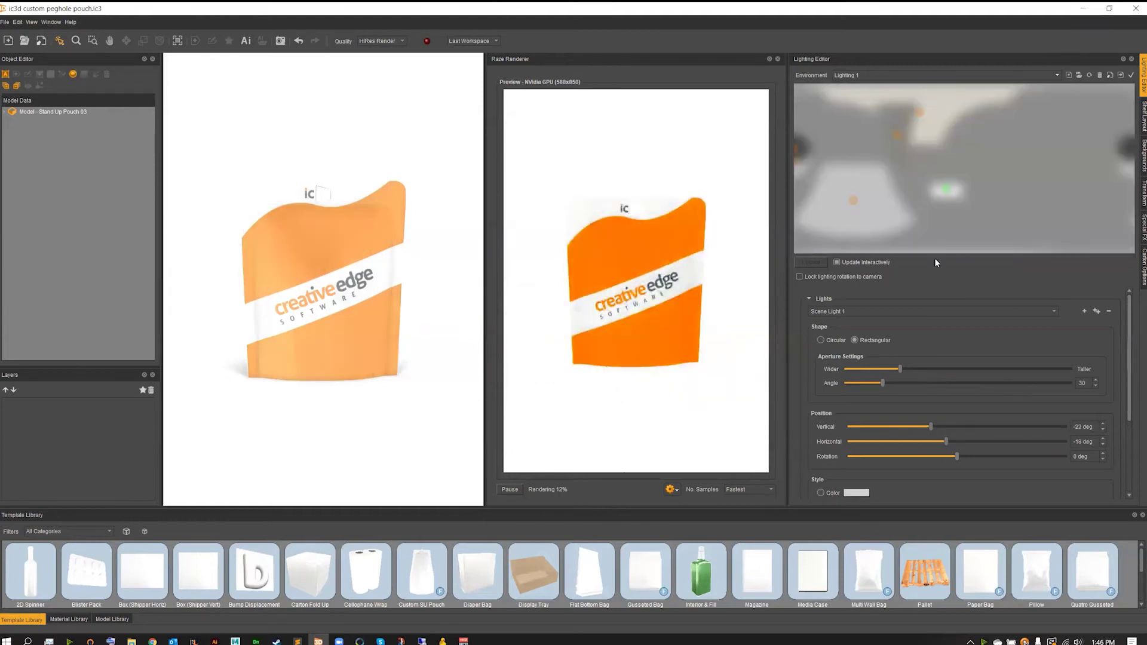
# - Examine the pouch under Lighting 1 and review the environment's light settings and its color and effects settings
pyautogui.moveTo(717, 321); pyautogui.dragTo(677, 334)
pyautogui.scroll(-3, 805, 347)
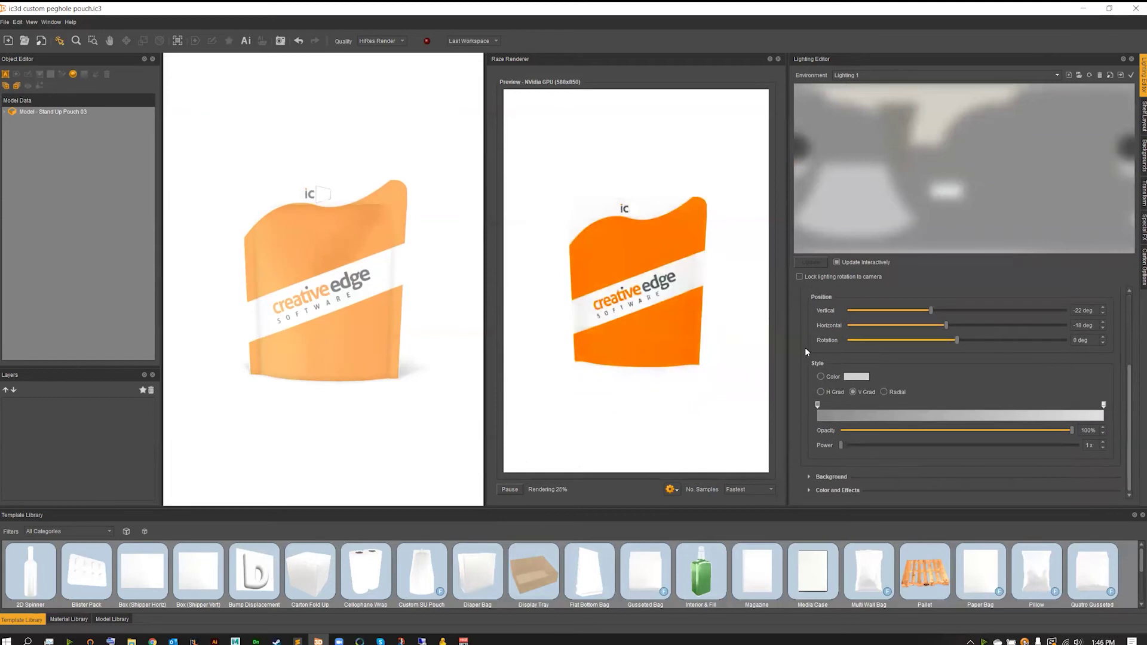
pyautogui.scroll(3, 799, 375)
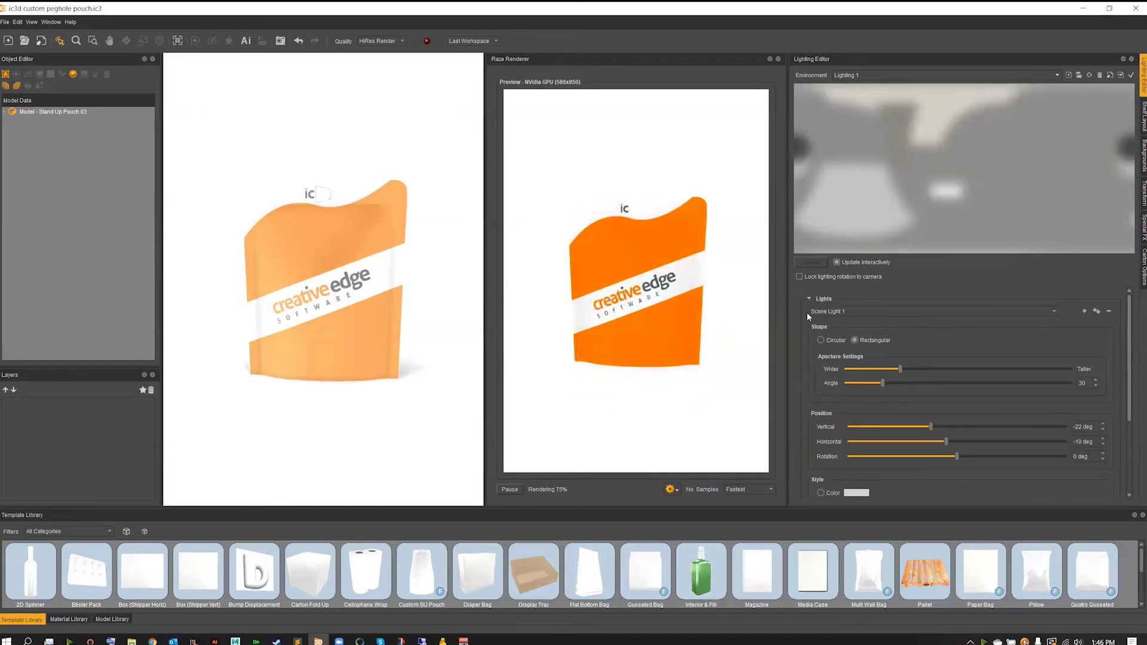
pyautogui.click(808, 298)
pyautogui.click(808, 327)
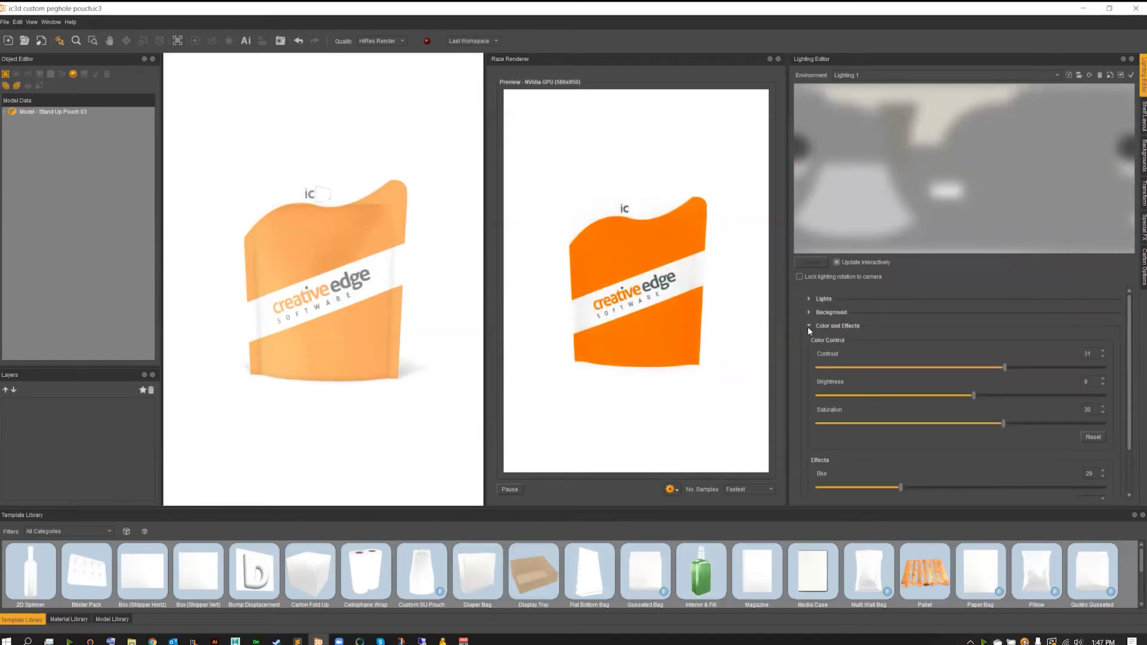
pyautogui.scroll(-1, 806, 337)
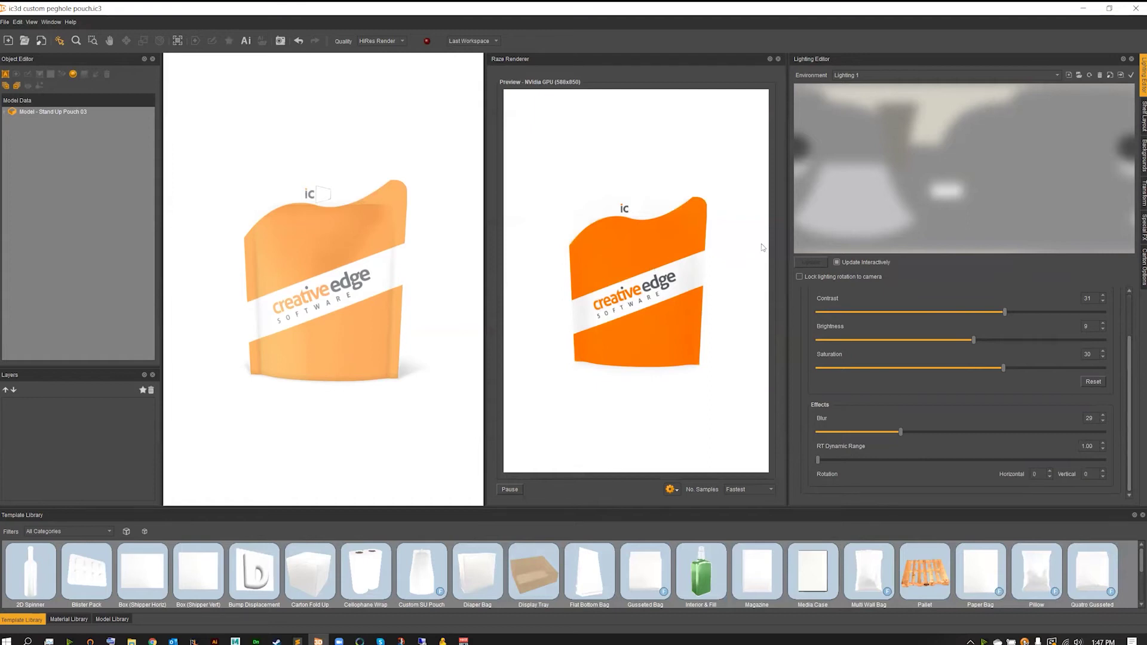
pyautogui.scroll(1, 812, 333)
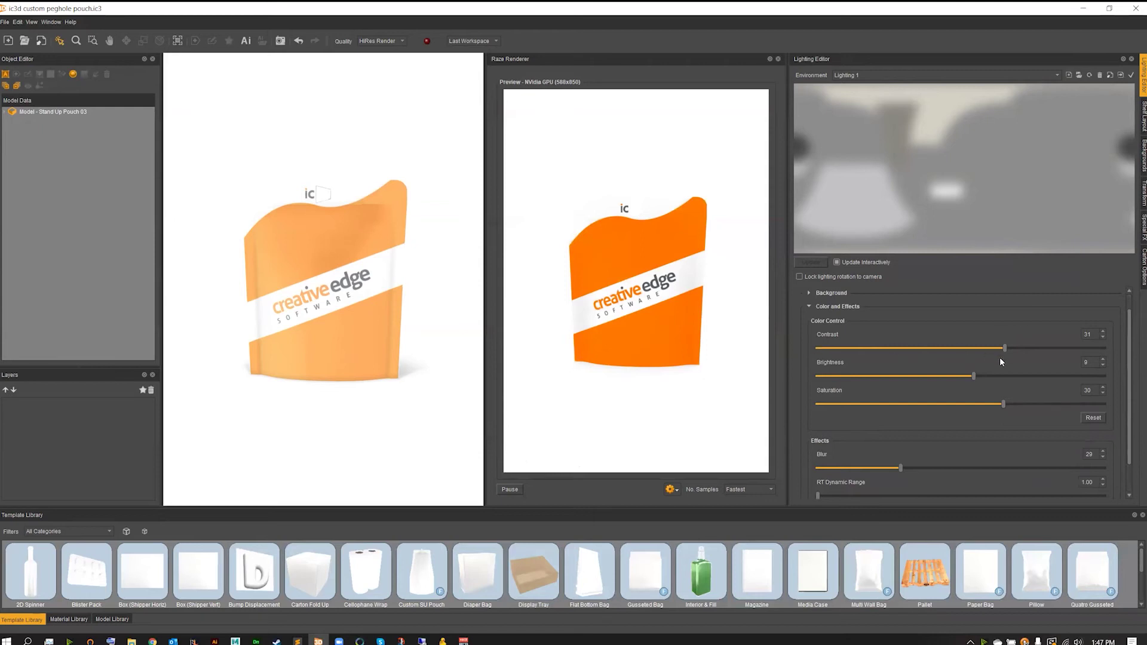
# - Set the Lighting 1 environment's contrast, brightness, saturation and blur to 0
pyautogui.moveTo(1093, 334); pyautogui.dragTo(1068, 337)
pyautogui.write('0')
pyautogui.press('Return')
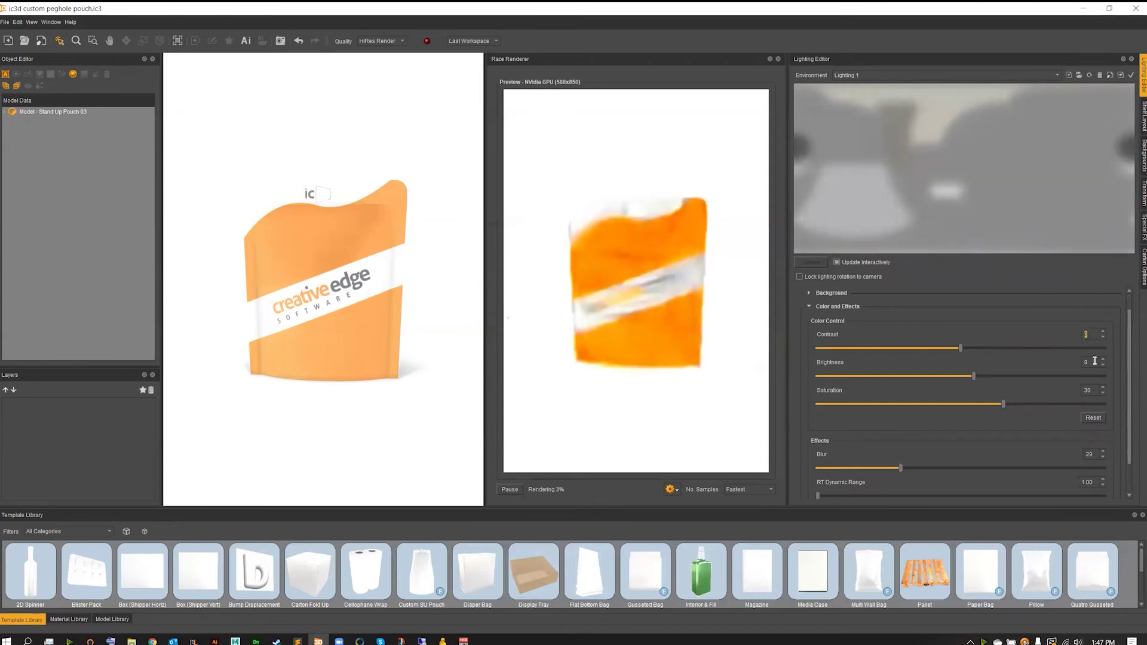
pyautogui.write('0')
pyautogui.press('Return')
pyautogui.moveTo(1092, 390); pyautogui.dragTo(1077, 391)
pyautogui.write('0')
pyautogui.press('Return')
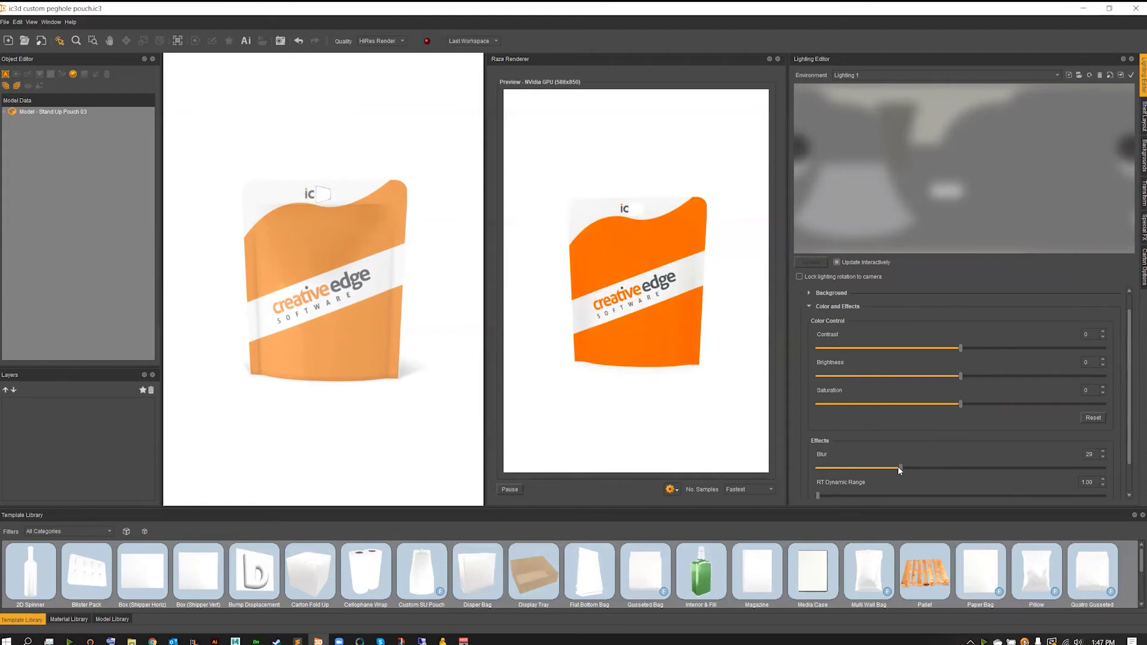
pyautogui.click(815, 470)
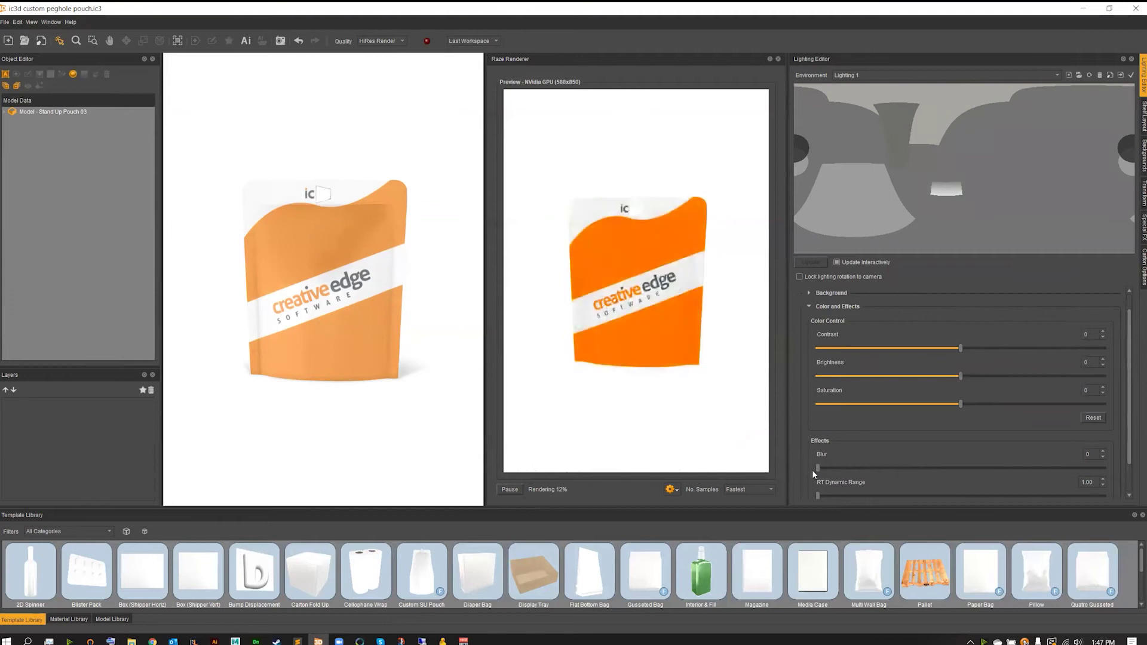
# - Switch the lighting environment to IC3D_Studio_6, discarding the edits made to Lighting 1
pyautogui.moveTo(921, 183)
pyautogui.click(884, 73)
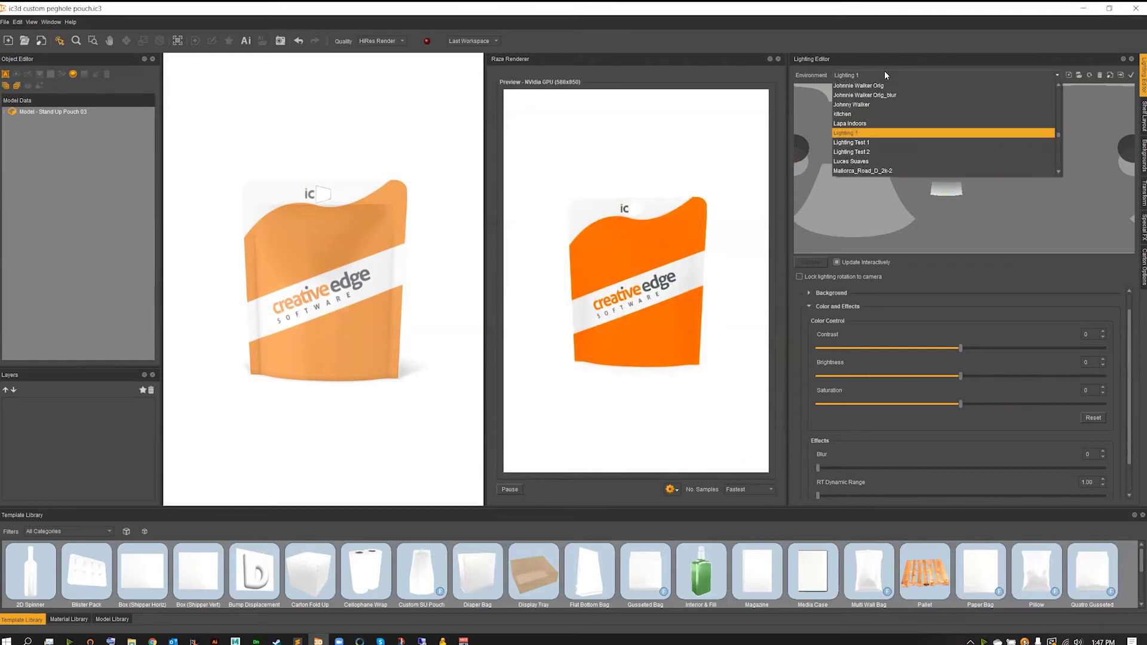
pyautogui.scroll(4, 885, 123)
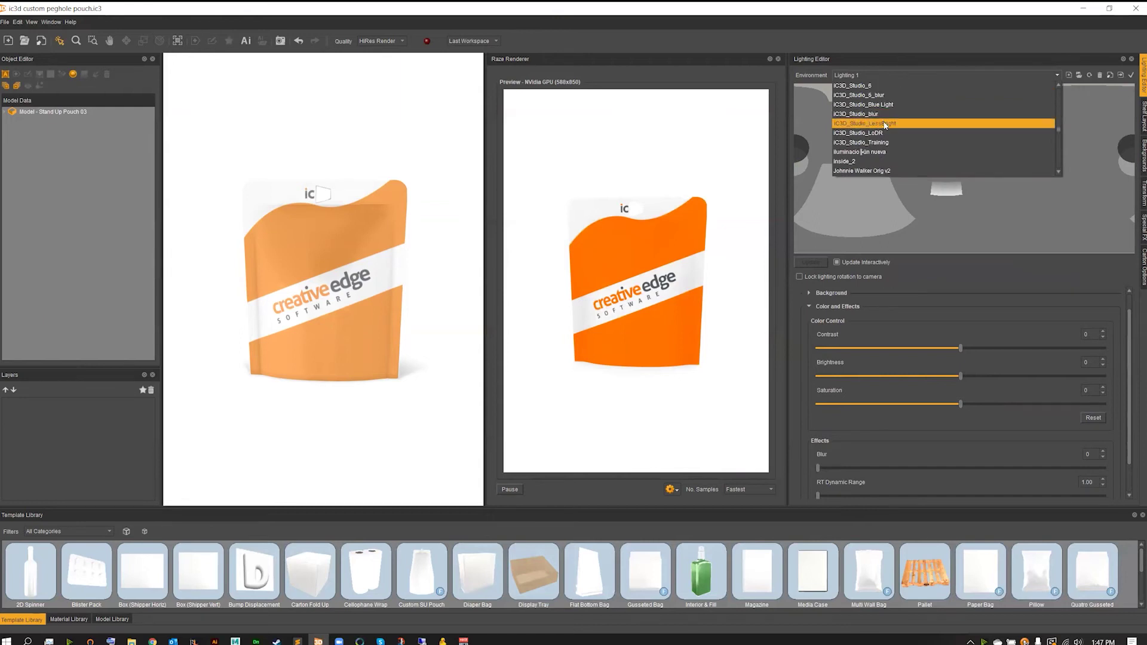
pyautogui.click(884, 86)
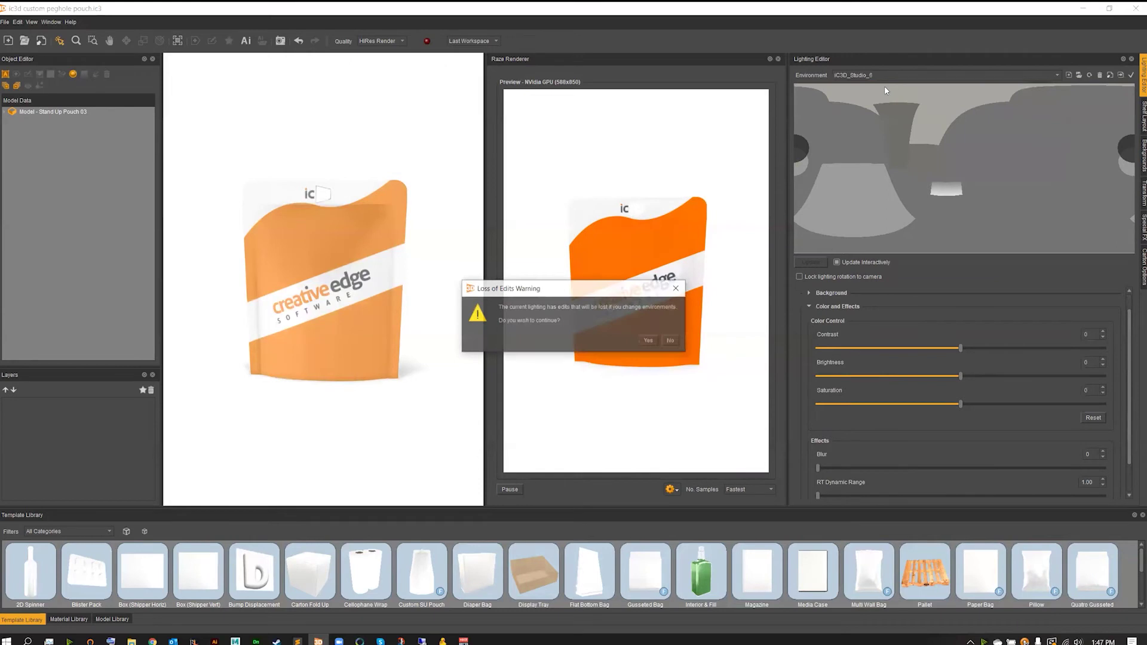
pyautogui.click(653, 344)
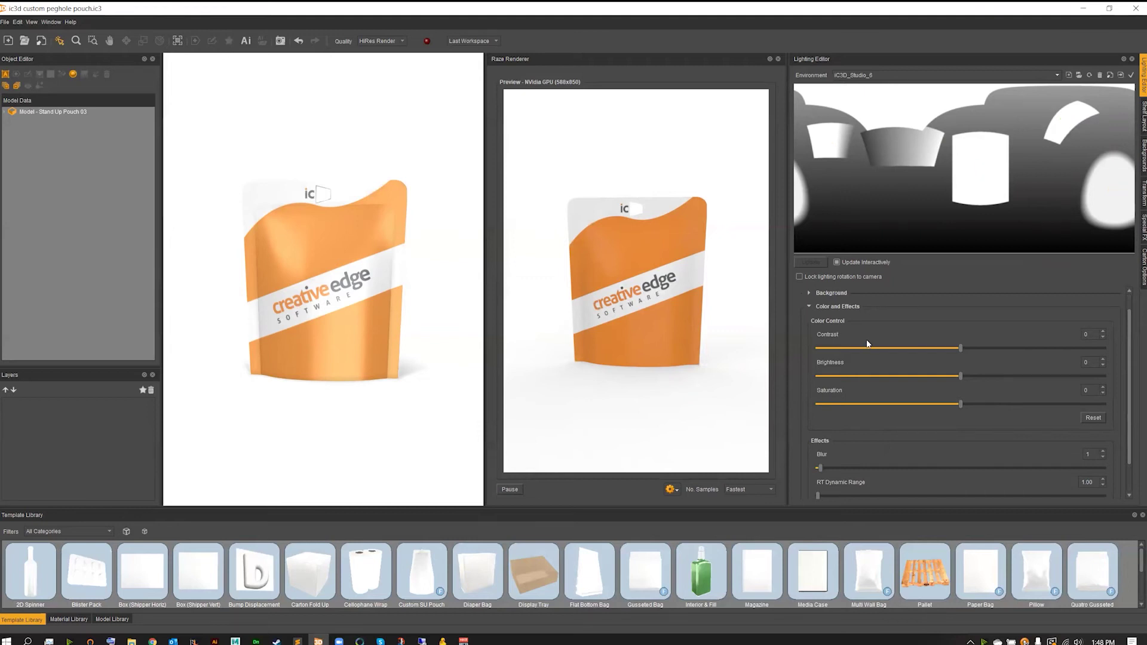
# - Try a blur of 65 on the IC3D_Studio_6 environment, and reduce it to 0 again
pyautogui.scroll(-2, 816, 340)
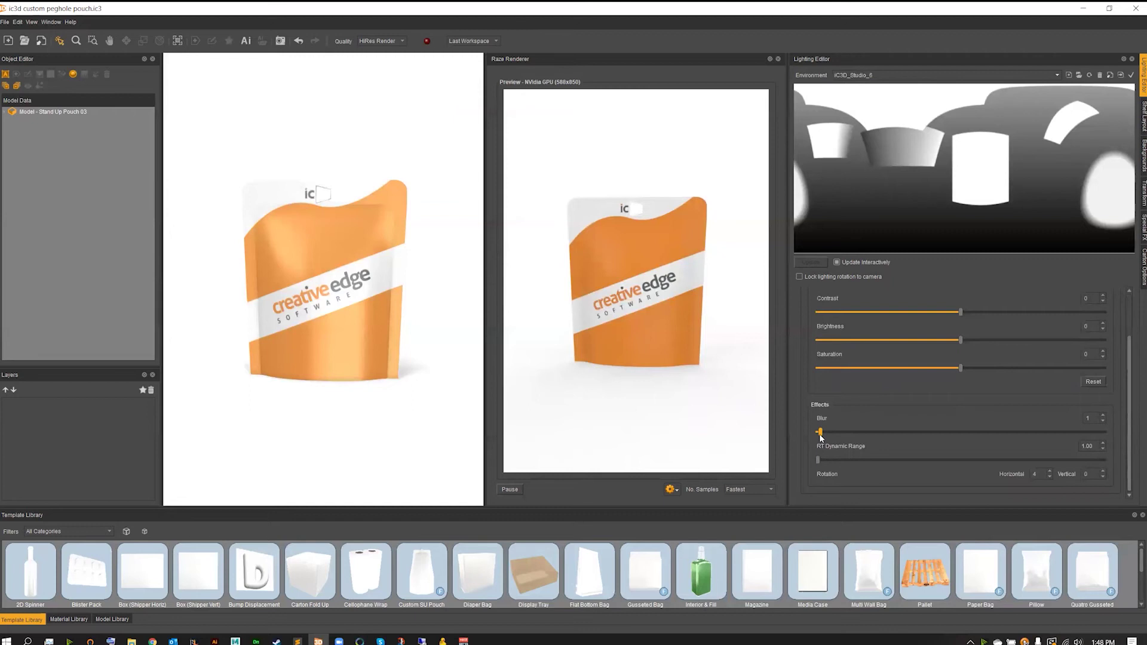
pyautogui.moveTo(962, 442); pyautogui.dragTo(1002, 440)
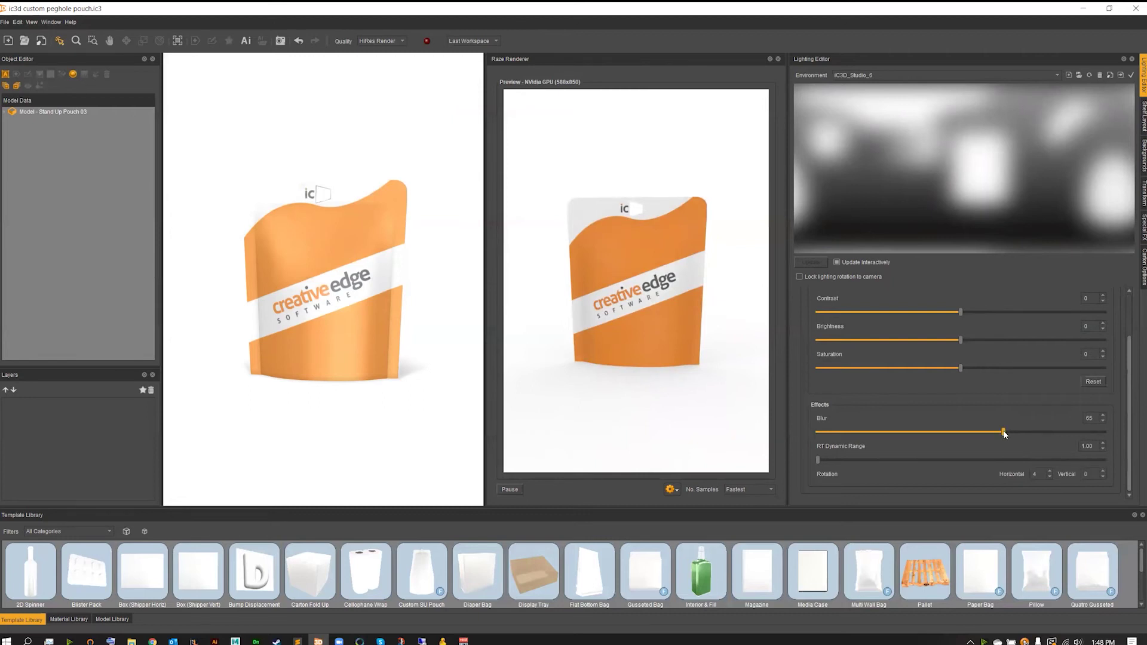
pyautogui.click(858, 432)
pyautogui.click(817, 433)
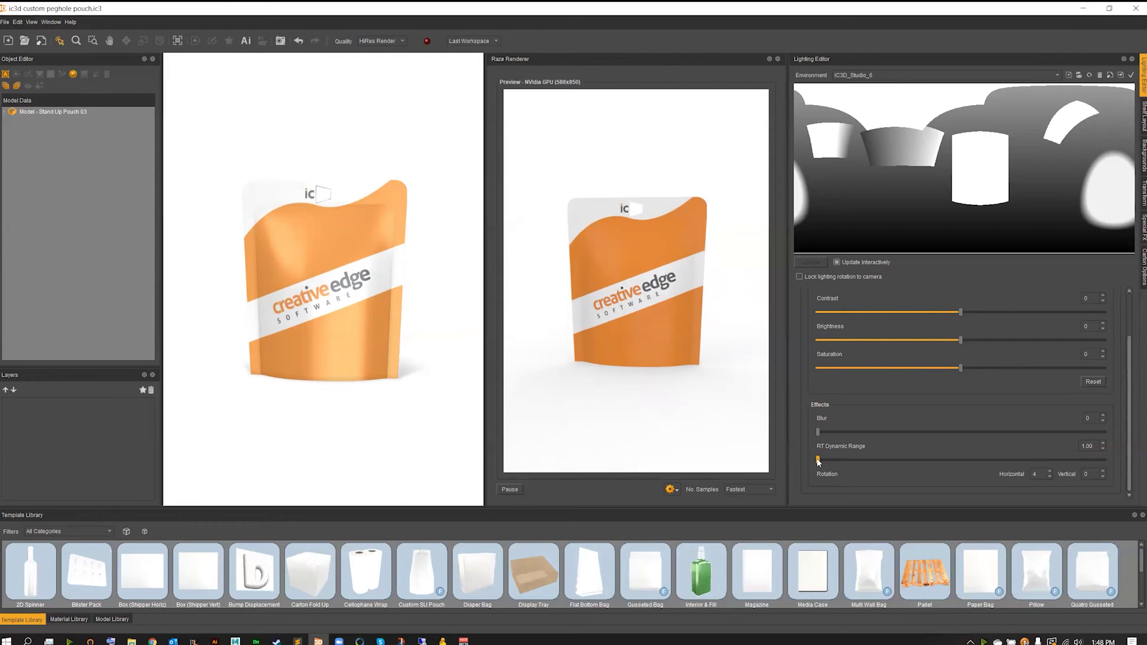
# - Raise the environment's RT Dynamic Range to 8.36 and check the pouch's reflections from a different angle
pyautogui.moveTo(818, 460); pyautogui.dragTo(904, 464)
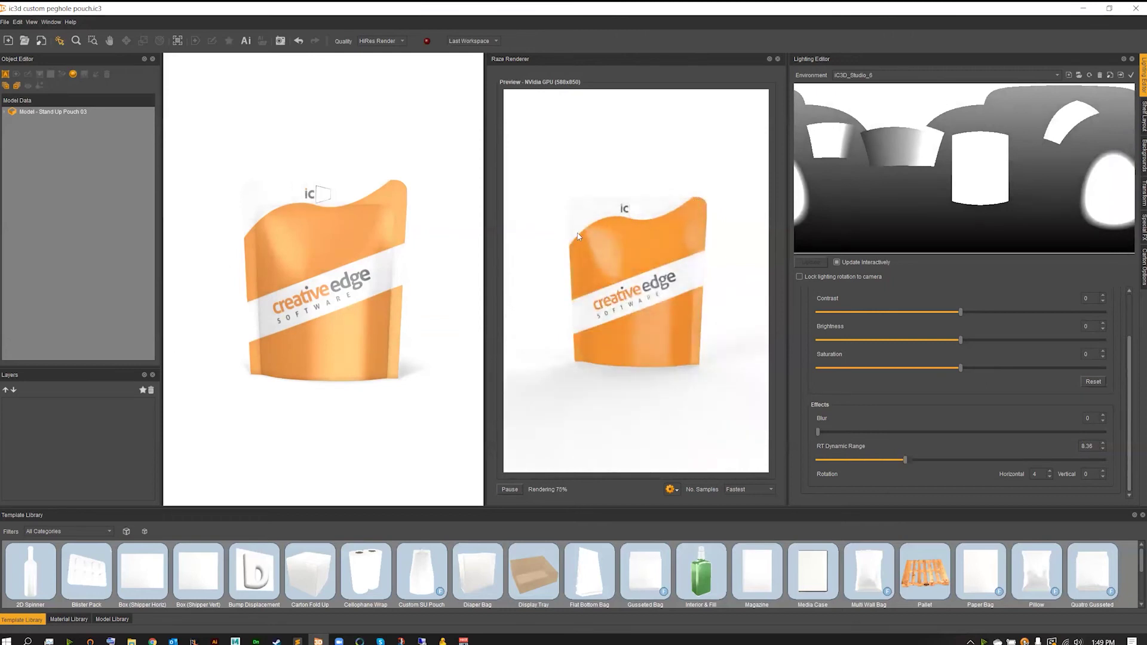
pyautogui.moveTo(641, 304); pyautogui.dragTo(649, 311)
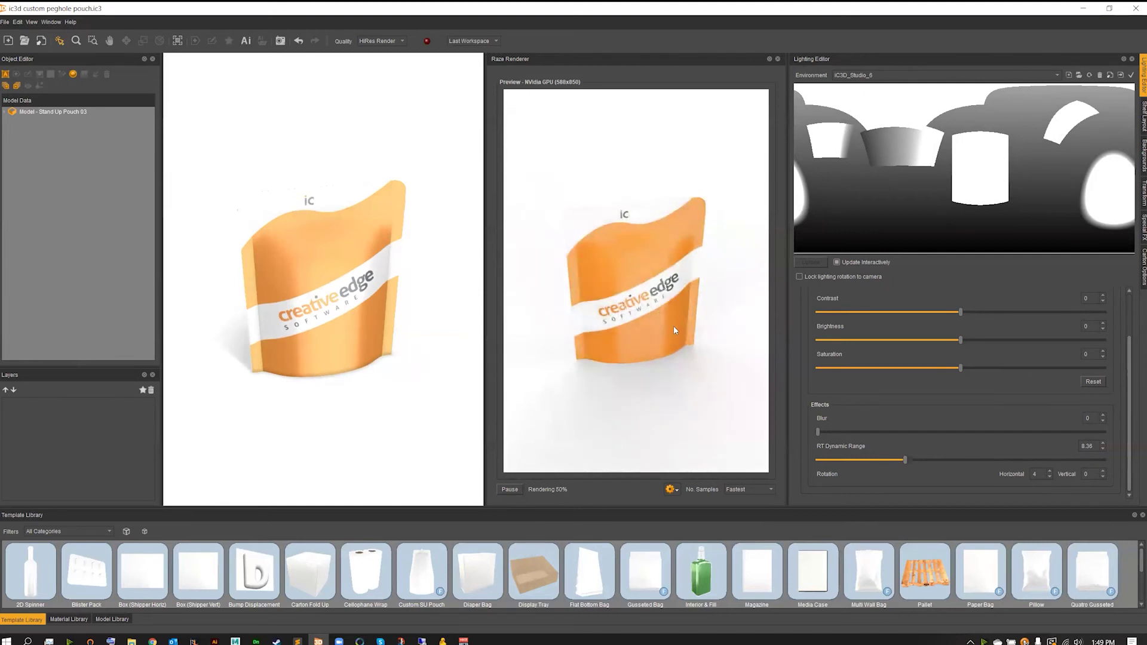
pyautogui.moveTo(663, 327); pyautogui.dragTo(661, 320)
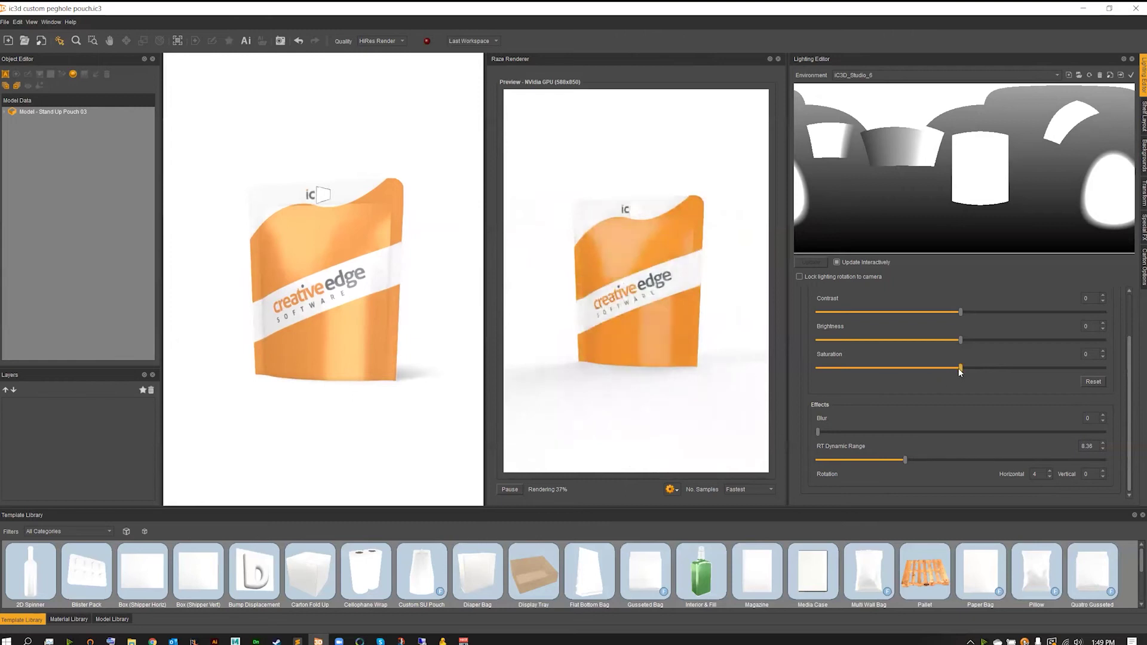
# - Try a saturation of 21 on the environment, and restore it to 0
pyautogui.click(989, 369)
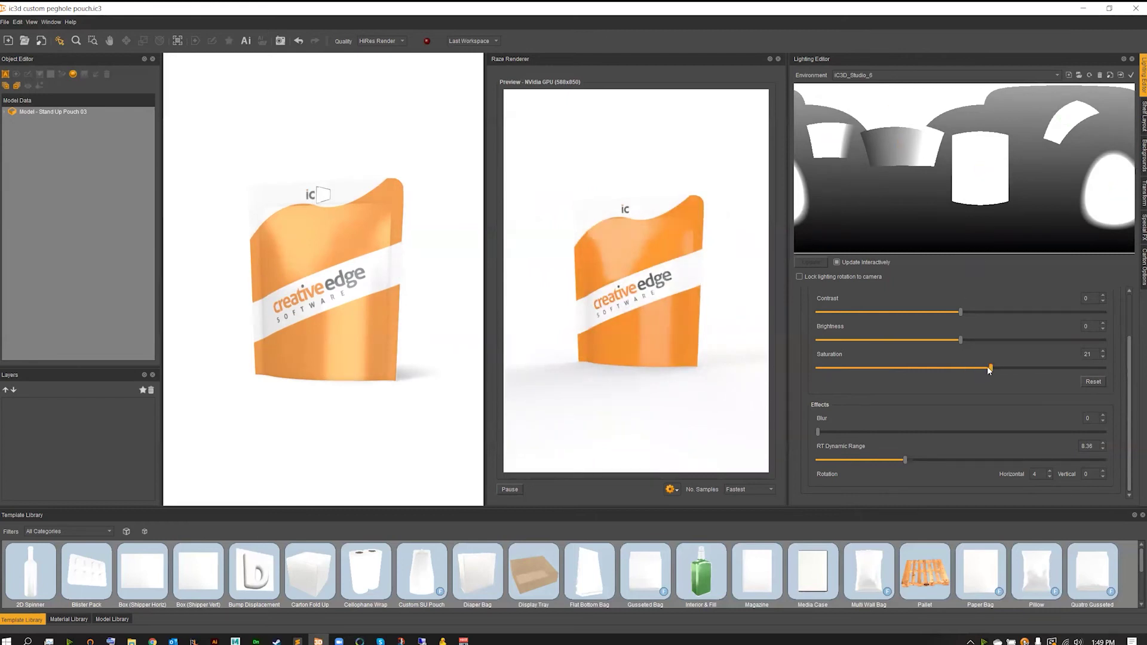
pyautogui.click(963, 369)
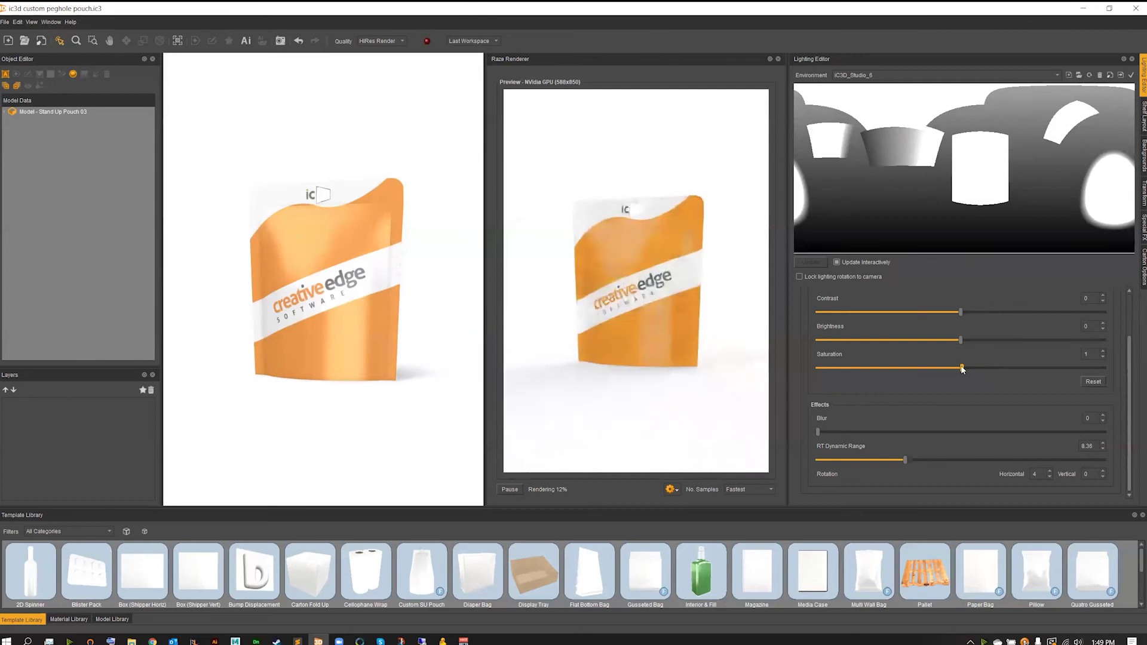
pyautogui.moveTo(962, 368); pyautogui.dragTo(960, 368)
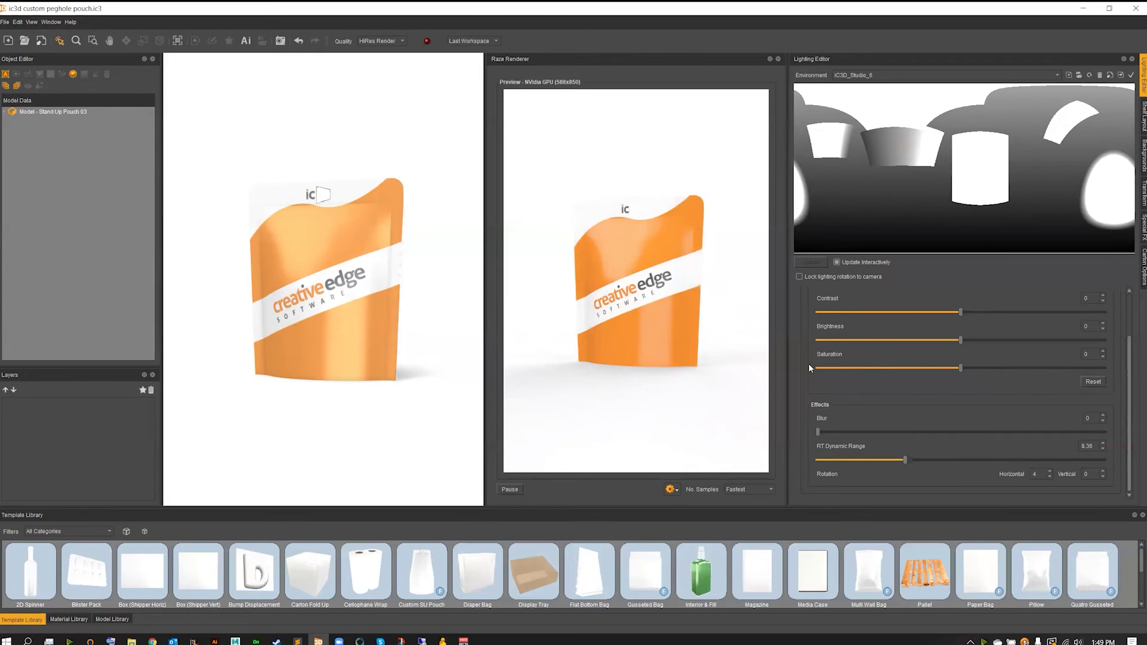
# - Try to change the IC3D_Studio_6 background type to a spherical image, cancelling the choice of a map file
pyautogui.scroll(3, 806, 360)
pyautogui.click(809, 325)
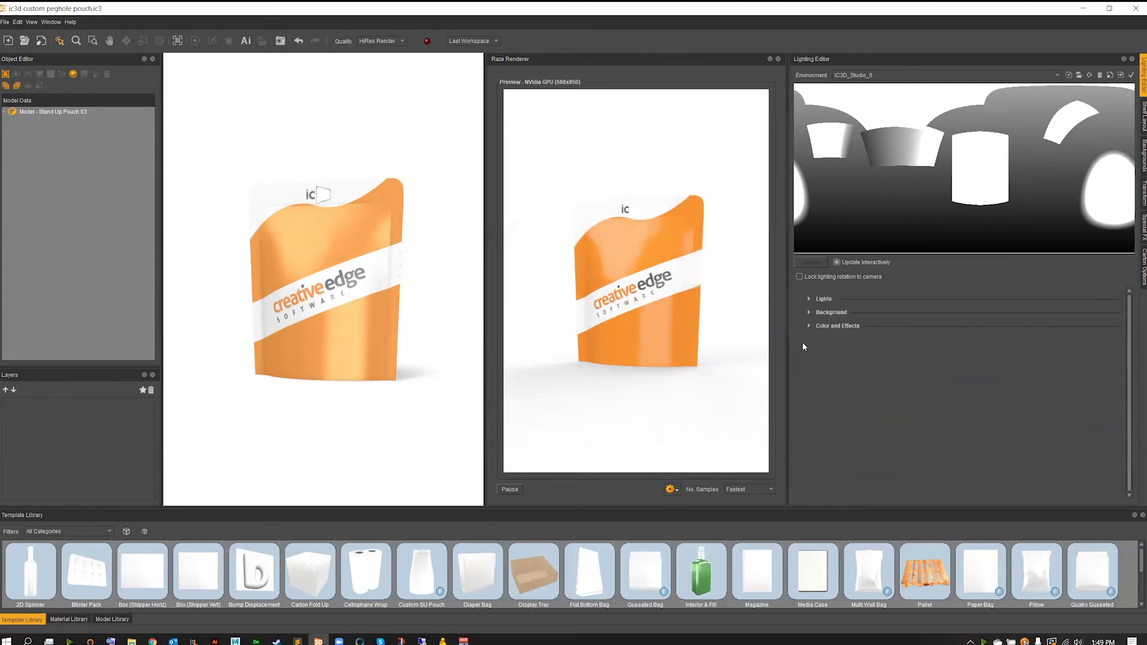
pyautogui.click(809, 312)
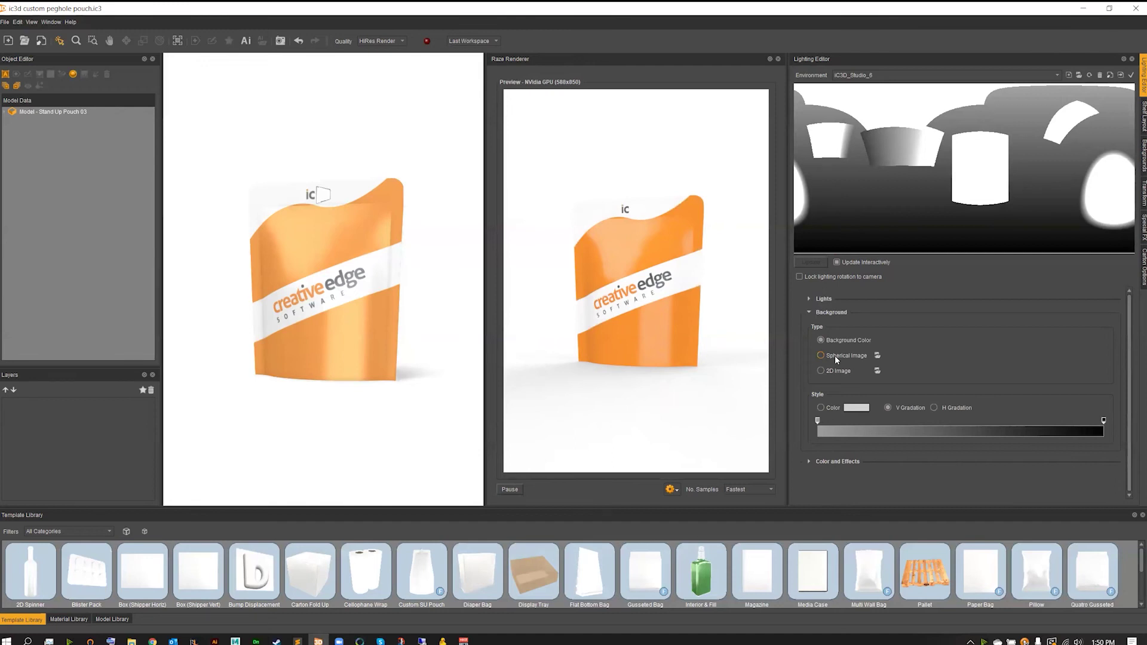
pyautogui.click(834, 356)
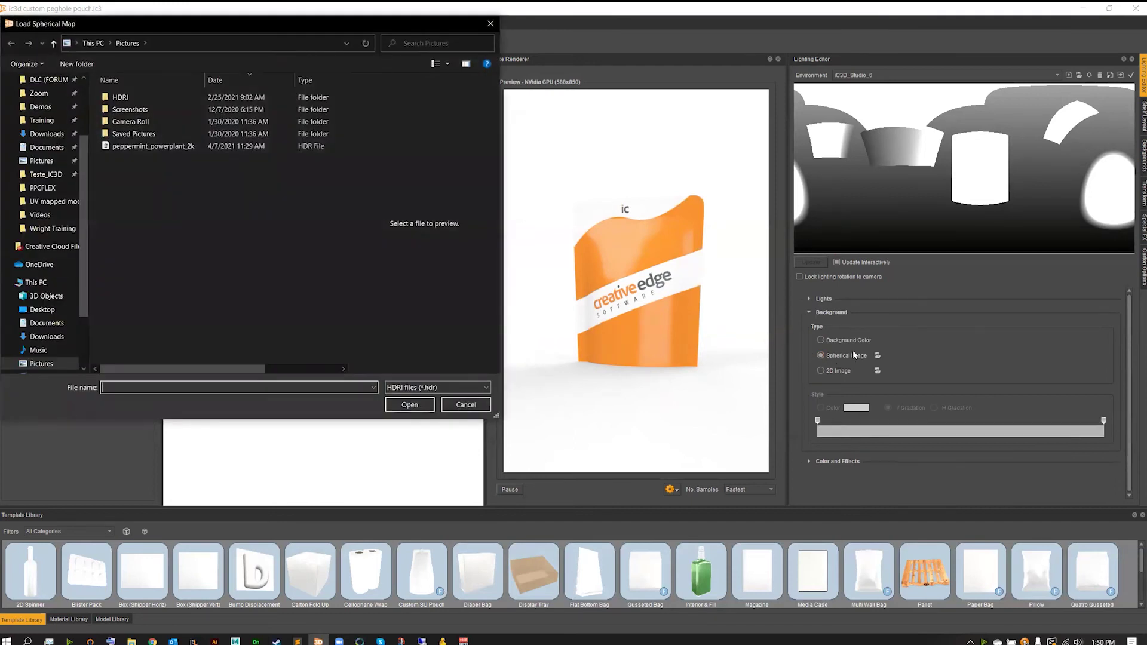
pyautogui.click(466, 405)
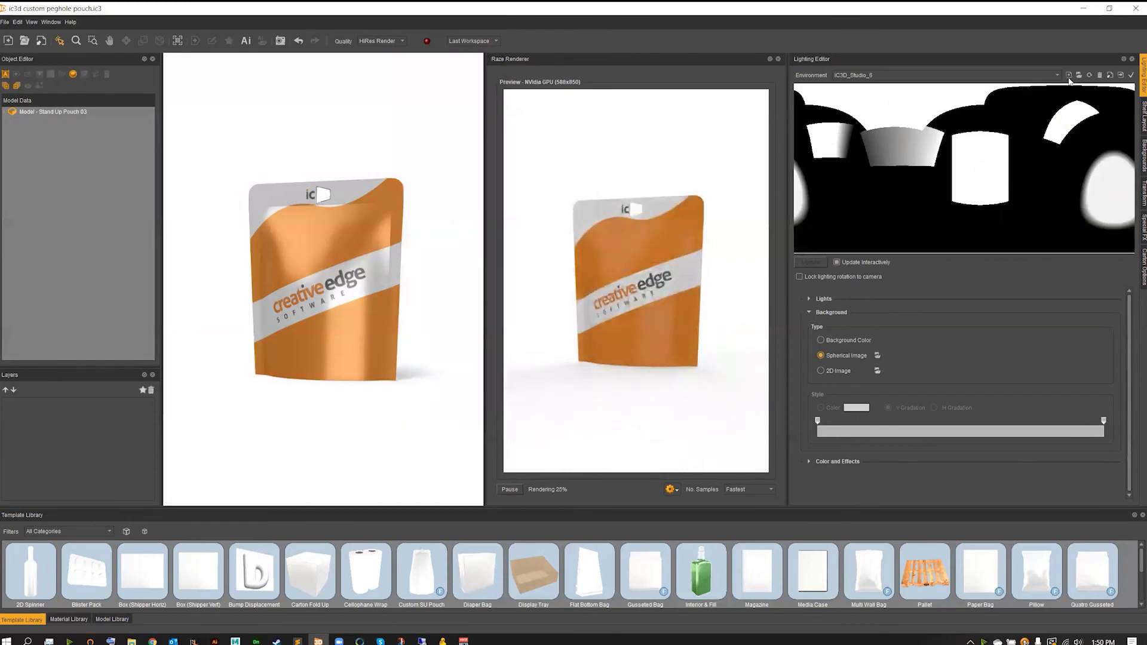
# - Create a new environment and load the peppermint_powerplant_2k HDR file as its spherical image background
pyautogui.click(647, 338)
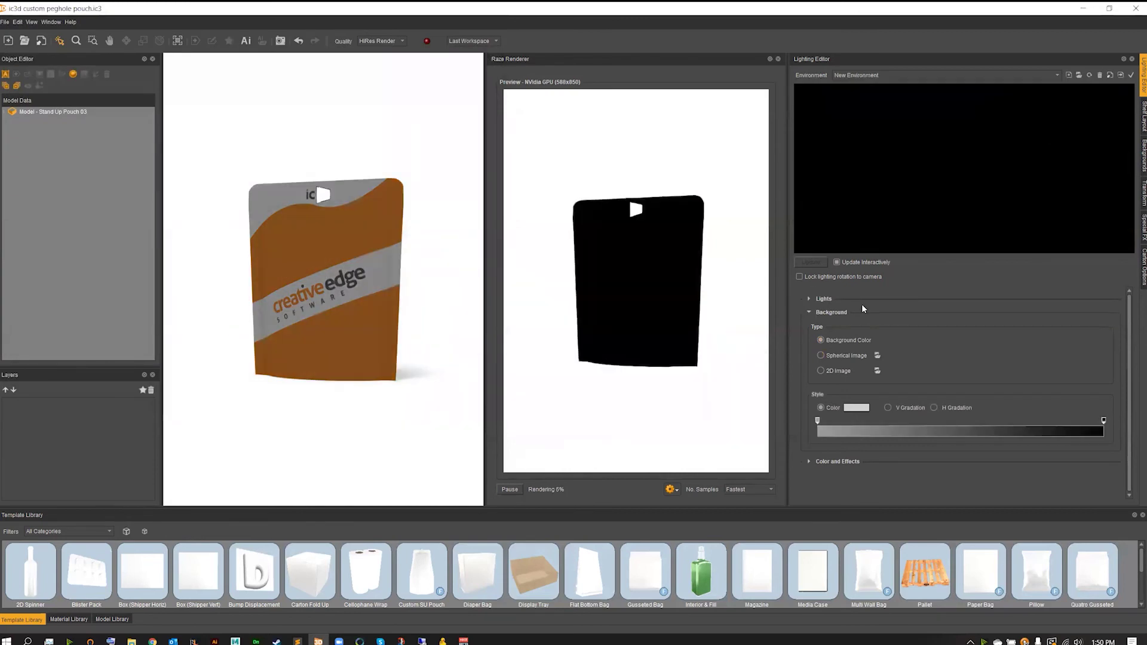
pyautogui.click(822, 356)
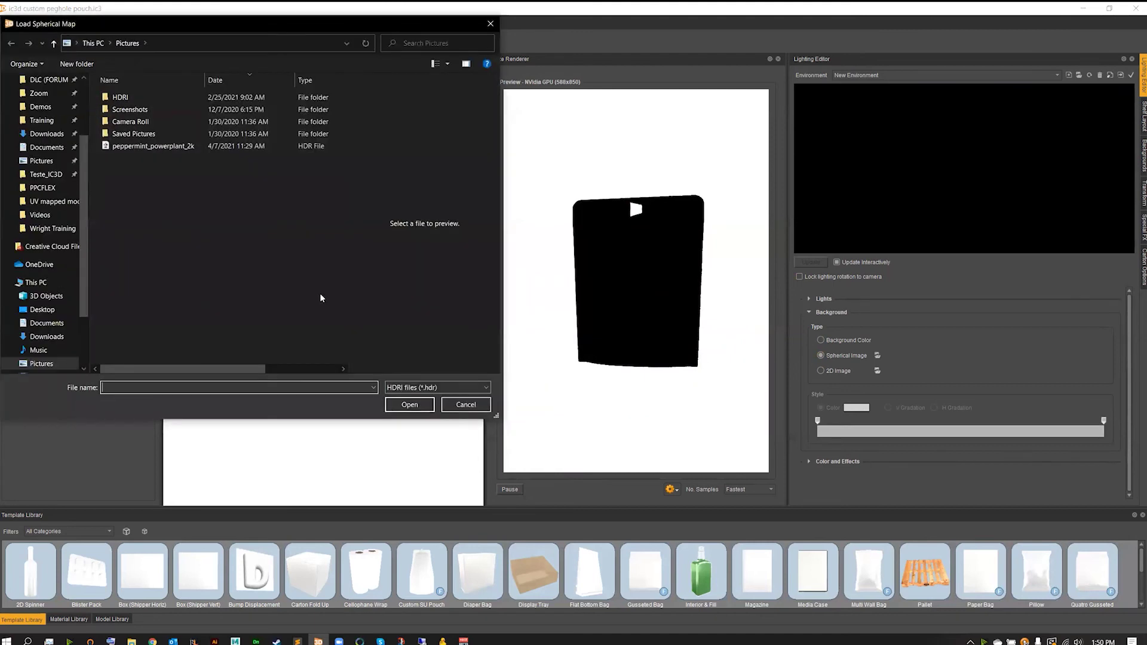
pyautogui.click(254, 146)
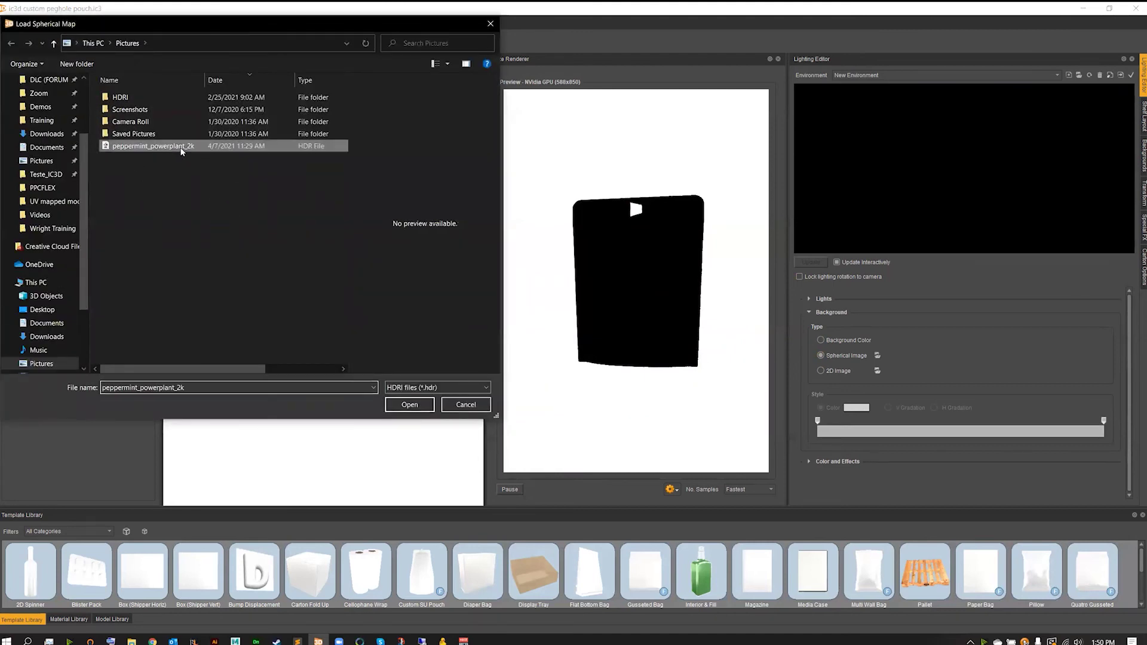
pyautogui.click(450, 388)
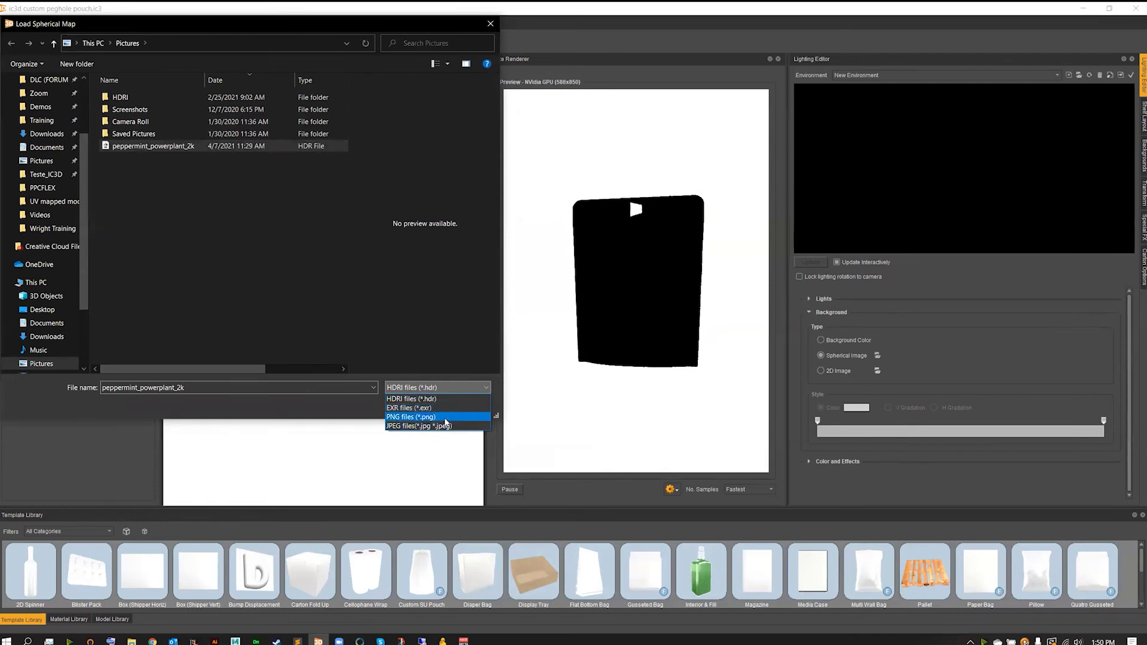
pyautogui.click(418, 399)
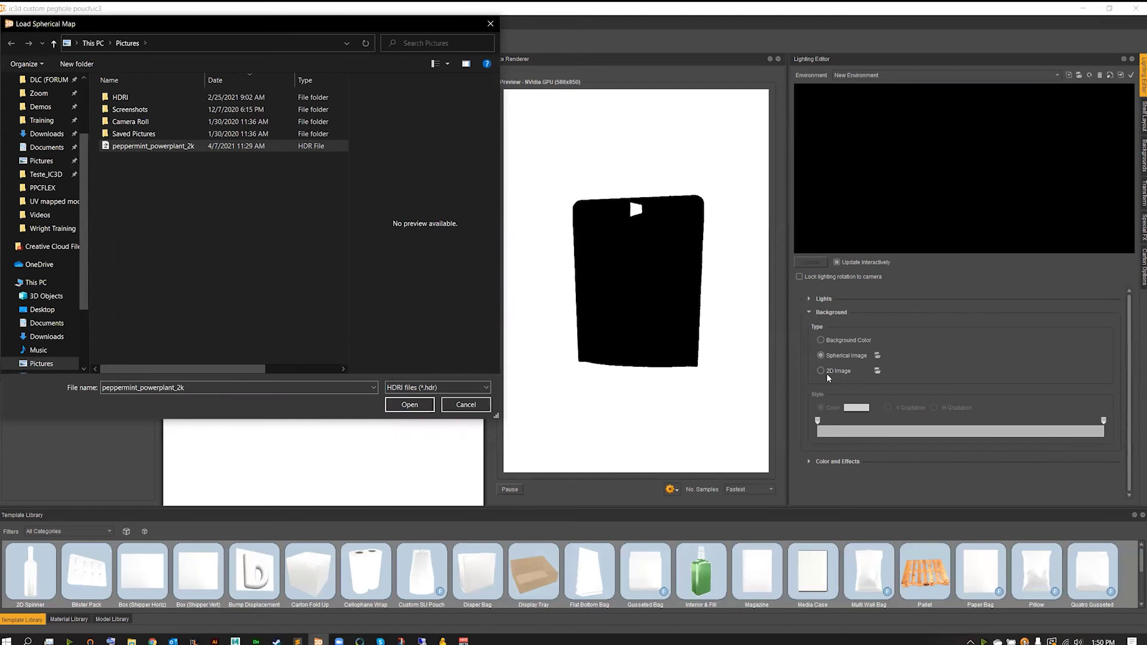
pyautogui.click(418, 388)
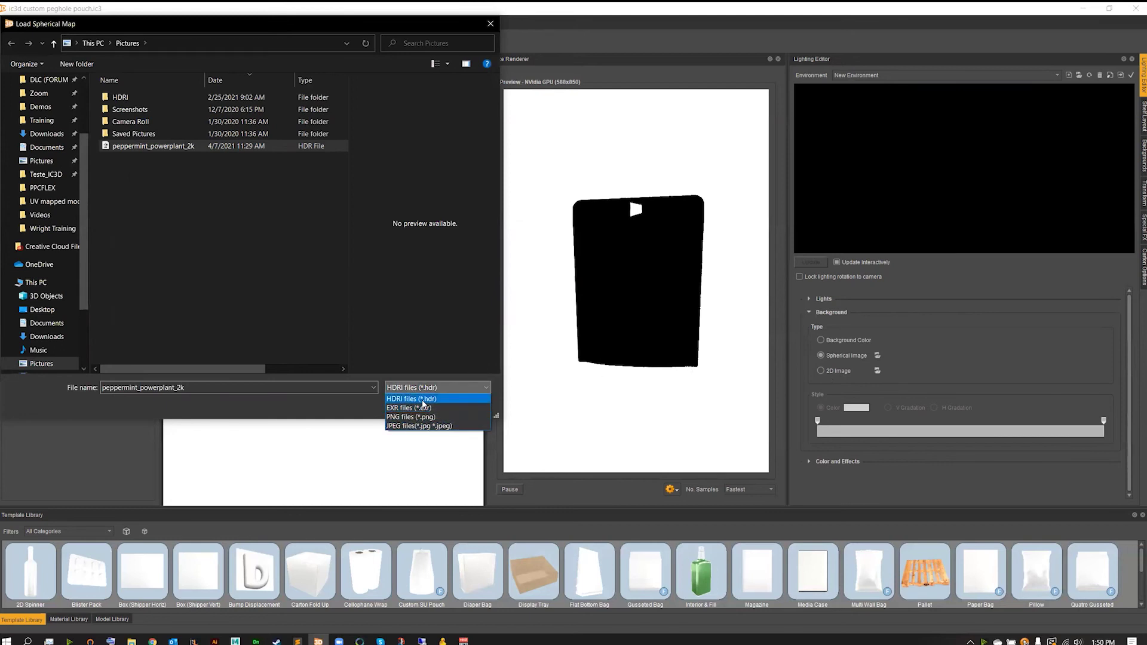
pyautogui.click(411, 398)
pyautogui.click(160, 149)
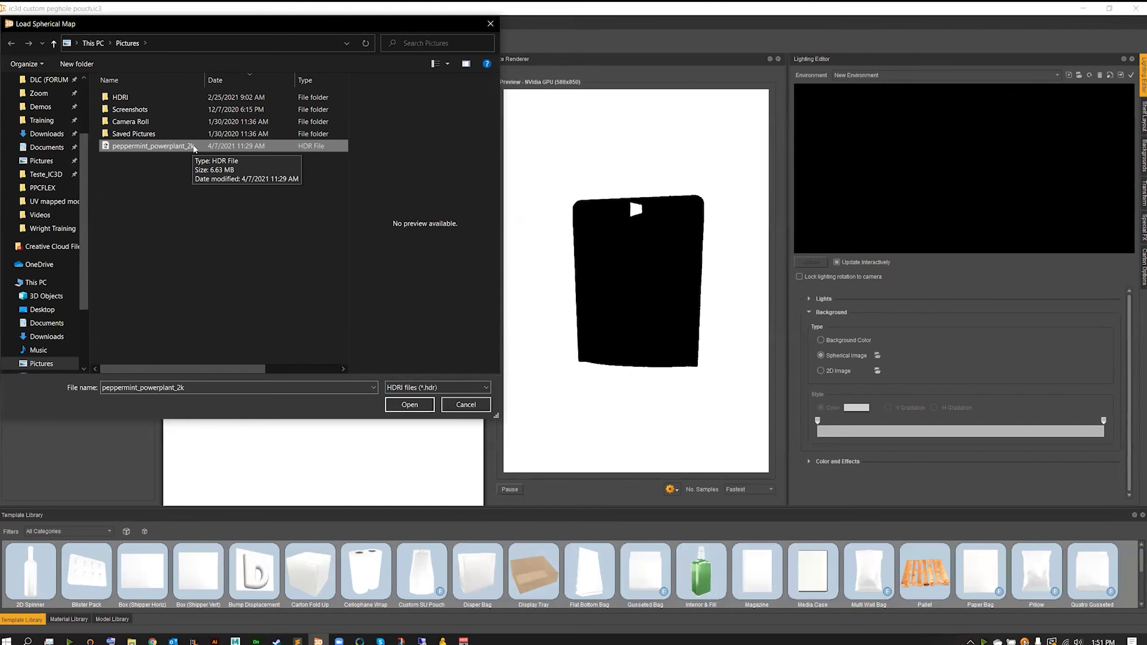
pyautogui.click(418, 405)
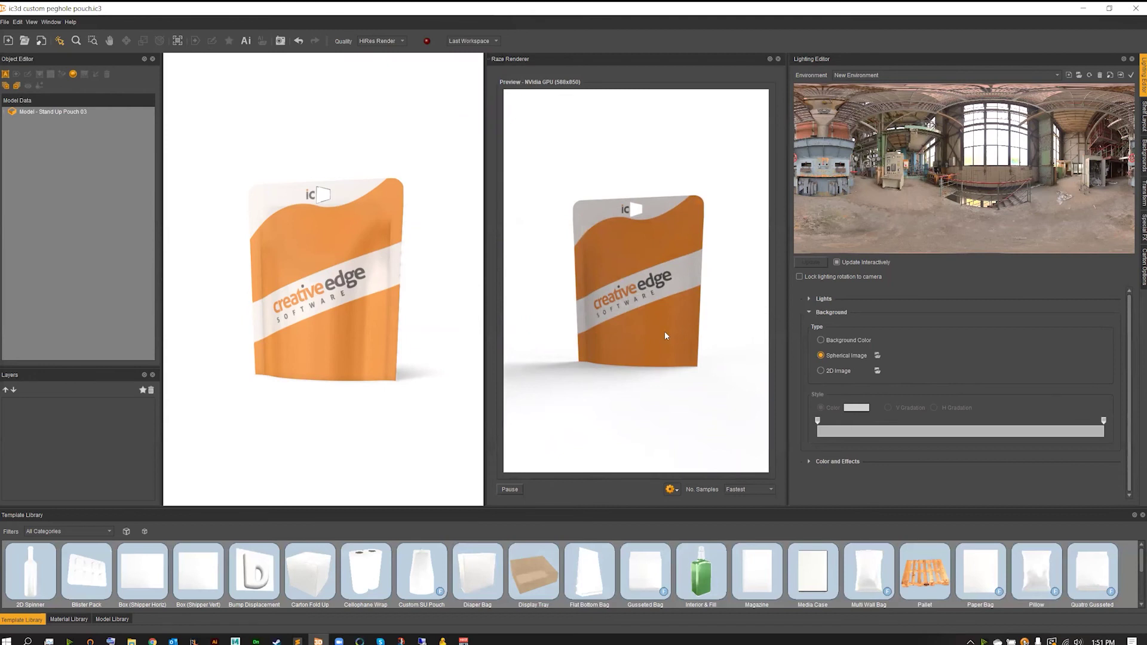
# - Try an RT Dynamic Range of about 8.66 on the new environment, and raise it to a medium setting
pyautogui.moveTo(660, 337); pyautogui.dragTo(662, 338)
pyautogui.scroll(2, 660, 337)
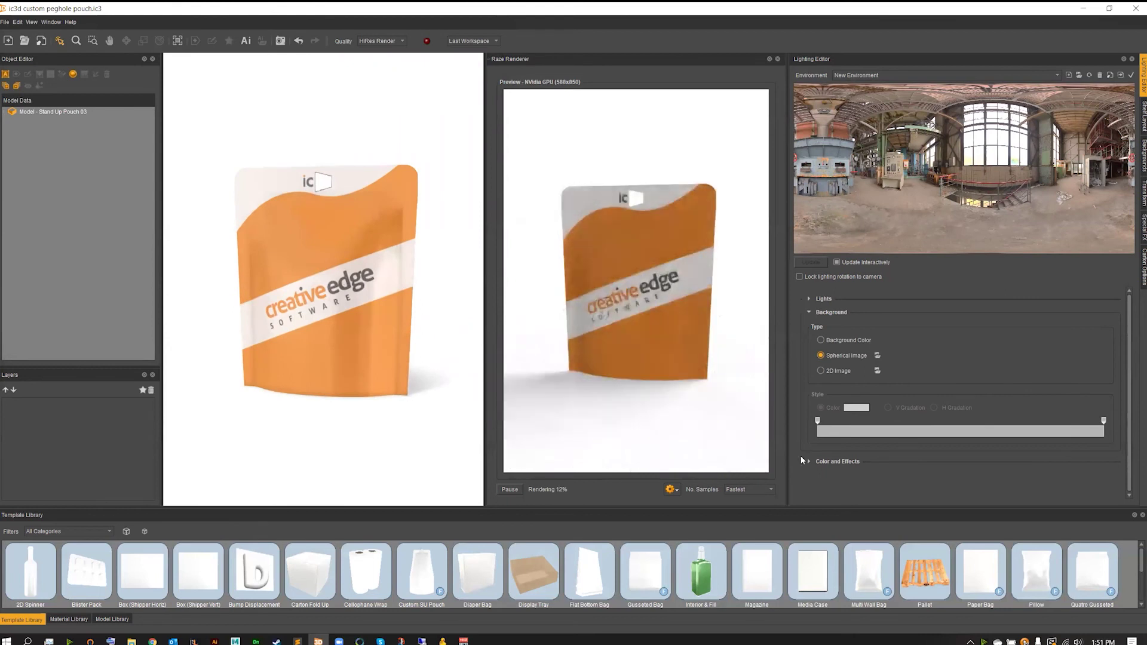
pyautogui.click(809, 313)
pyautogui.click(807, 325)
pyautogui.scroll(-1, 803, 326)
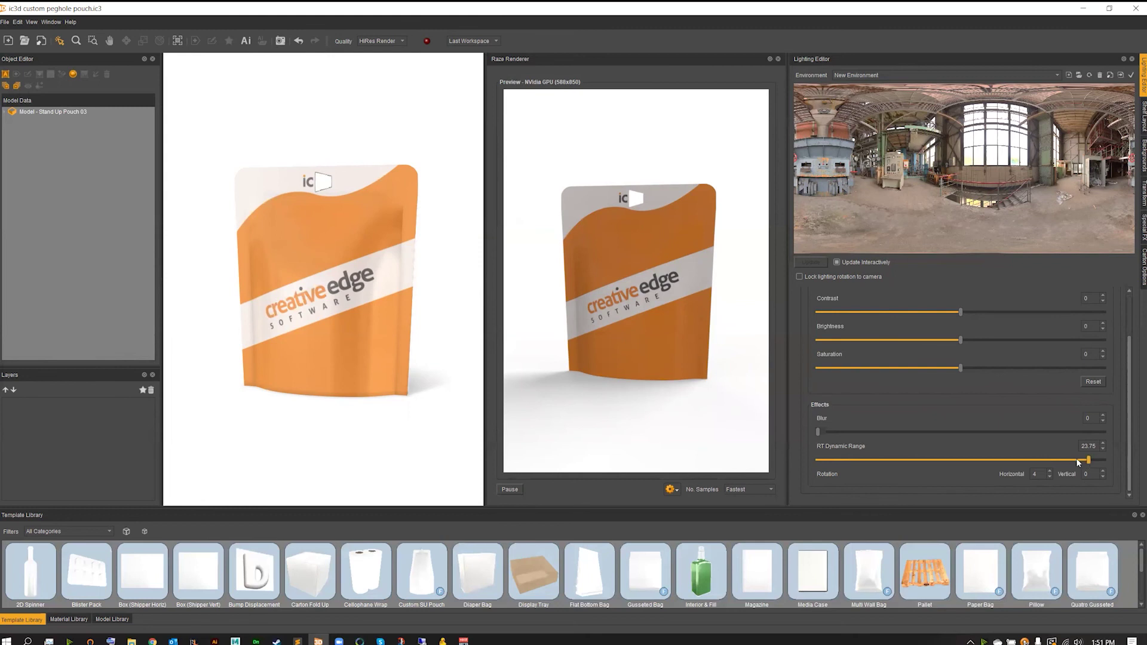
pyautogui.moveTo(1040, 457); pyautogui.dragTo(908, 460)
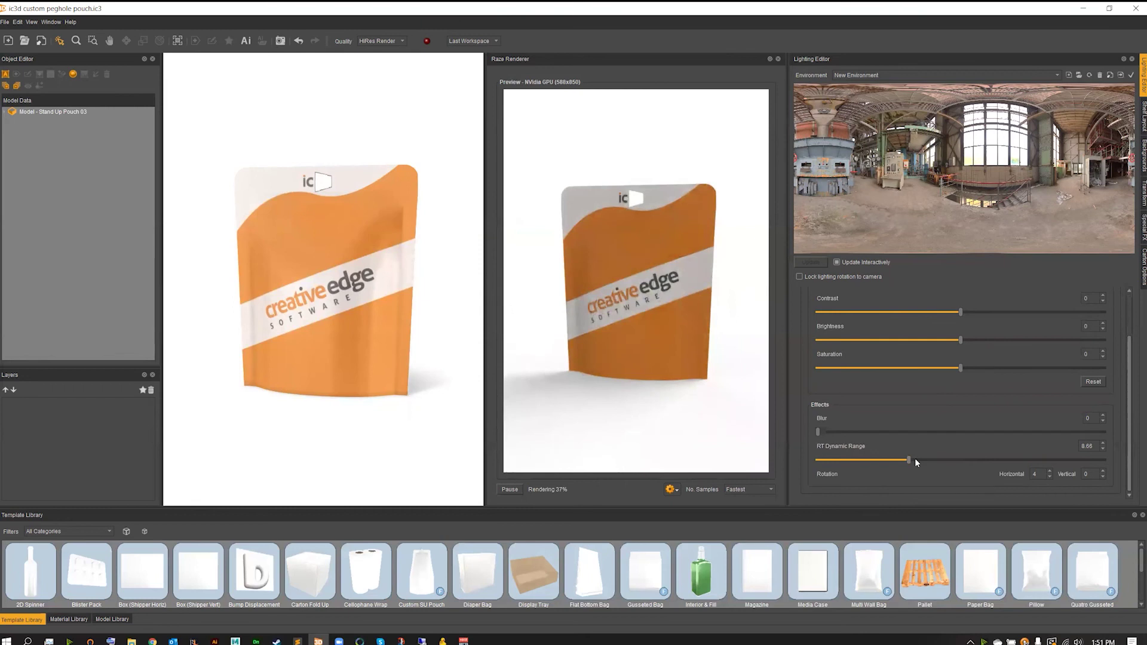
pyautogui.moveTo(909, 460); pyautogui.dragTo(979, 459)
pyautogui.scroll(2, 805, 368)
pyautogui.scroll(1, 805, 368)
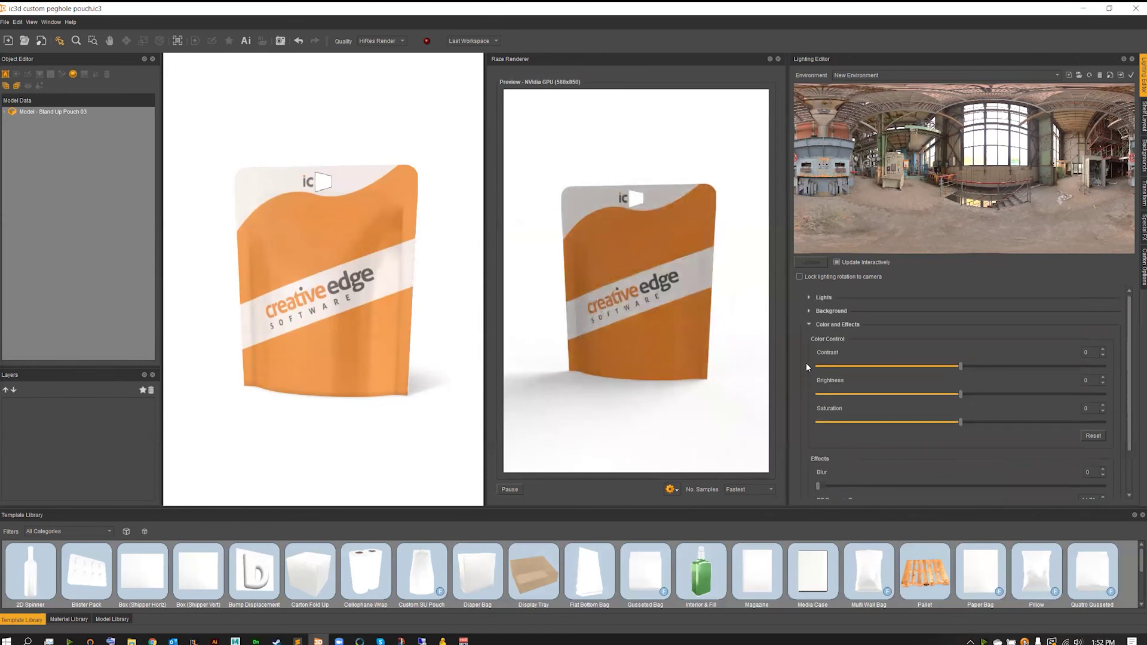
# - Add a circular light with an angle of 48 and a slightly taller aperture, positioned at -5 deg vertical and -167 deg horizontal
pyautogui.click(809, 325)
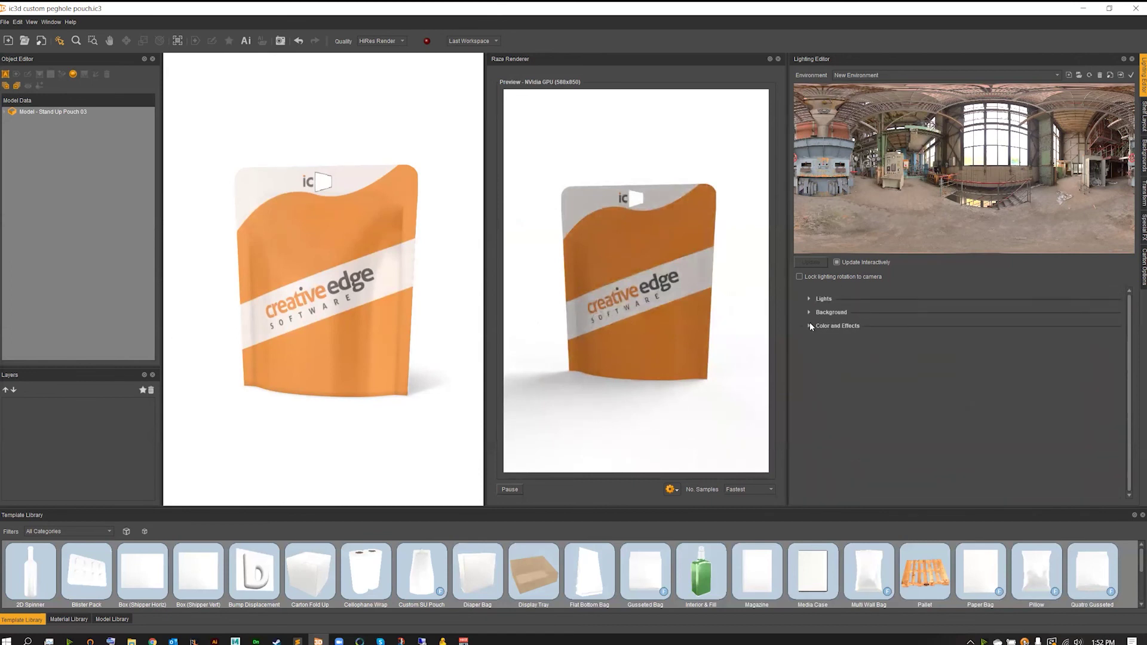
pyautogui.click(810, 299)
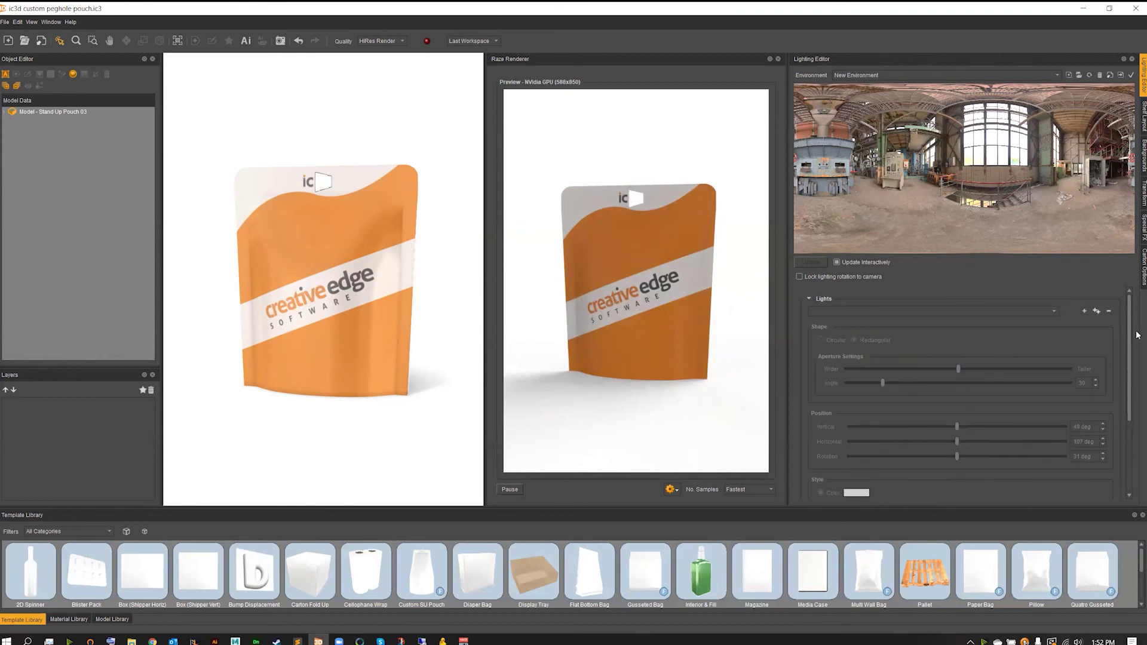
pyautogui.click(1084, 311)
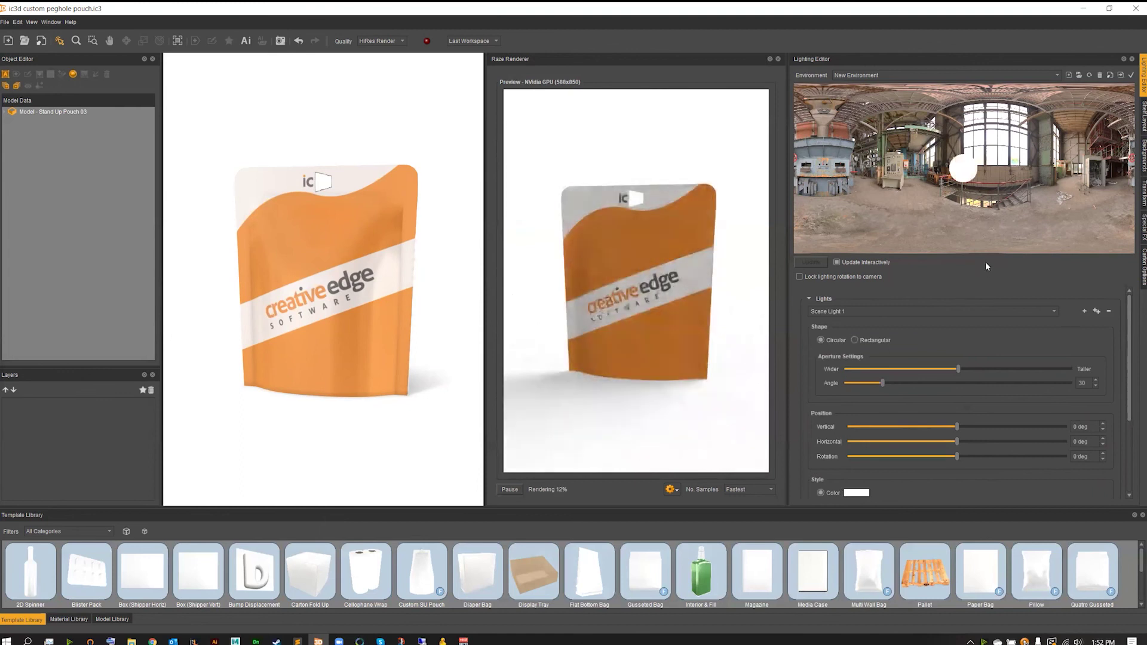
pyautogui.moveTo(883, 383); pyautogui.dragTo(963, 368)
pyautogui.click(984, 368)
pyautogui.moveTo(963, 167); pyautogui.dragTo(806, 175)
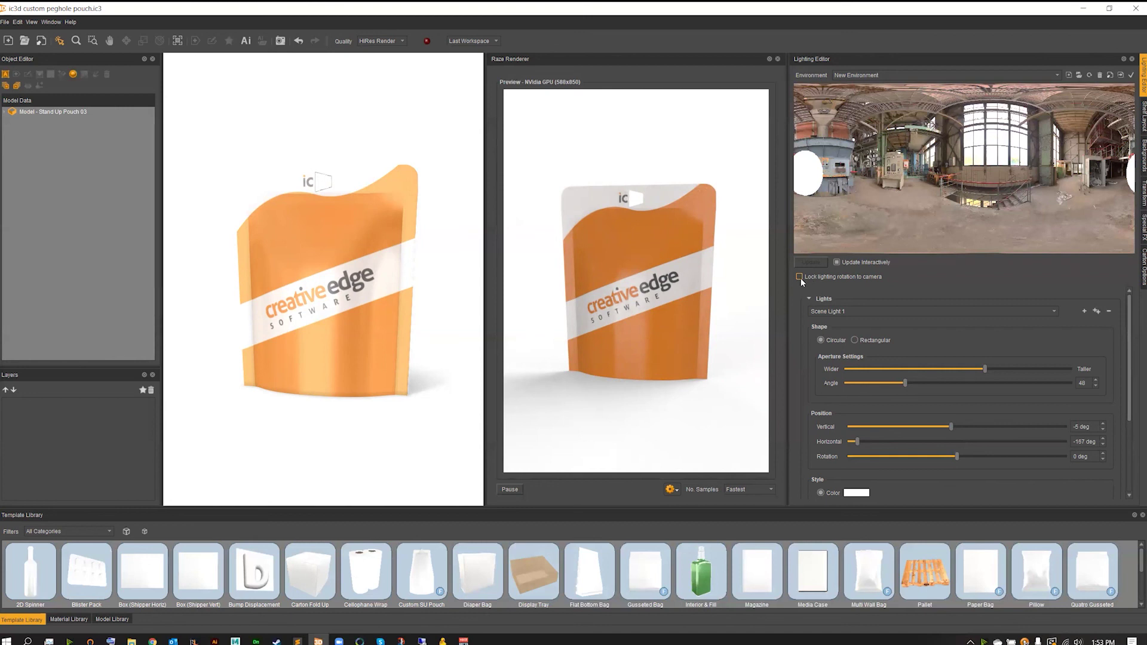
pyautogui.moveTo(742, 311); pyautogui.dragTo(743, 307)
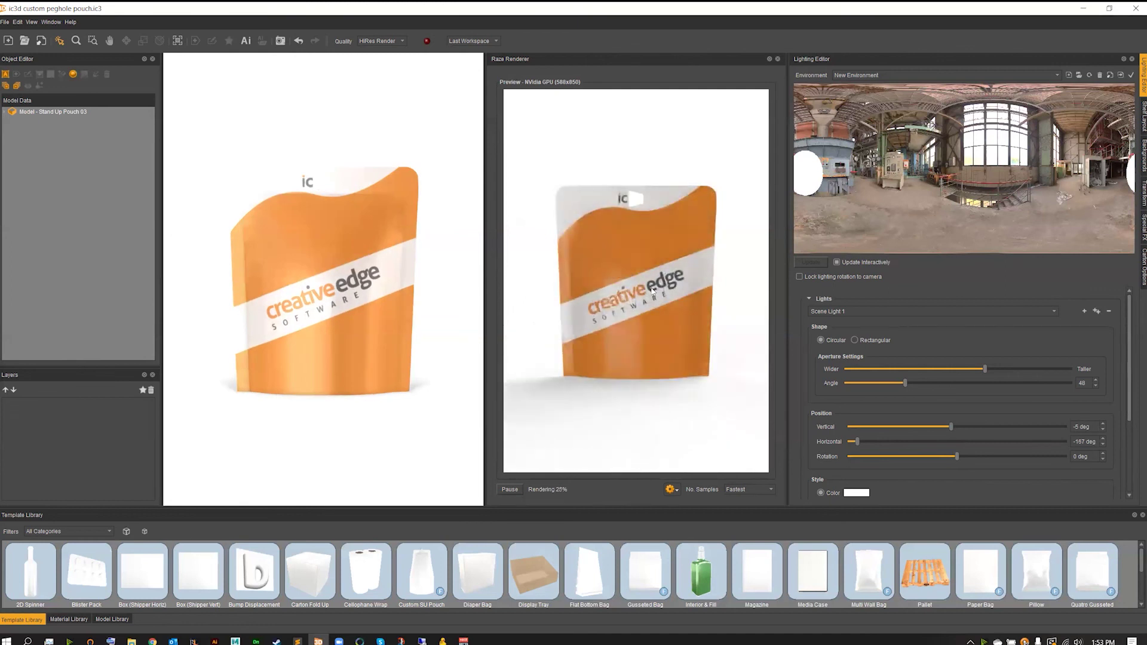